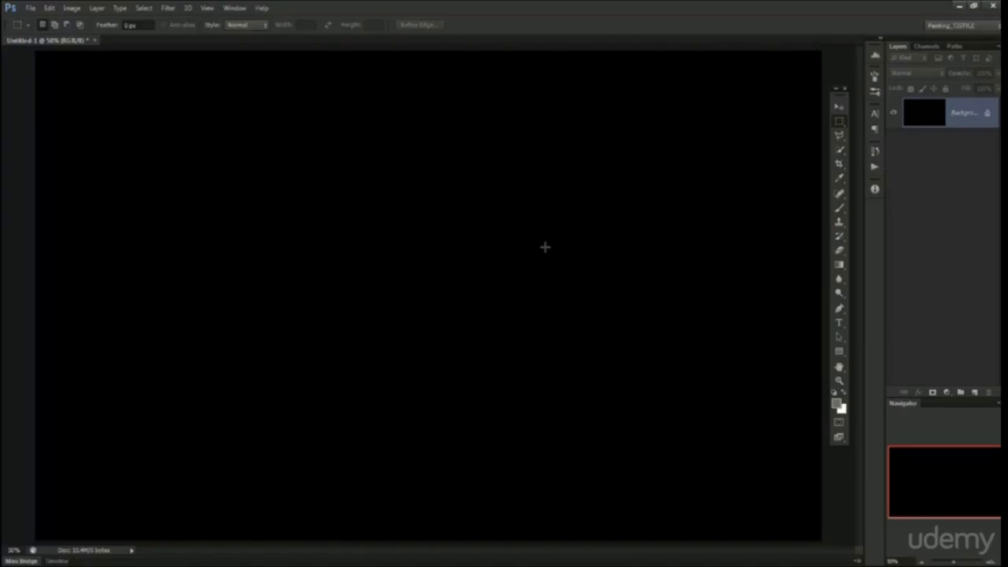
Step: Write the vertical text HEHEHEHE on the left half of the canvas with the Vertical Type tool
key("v")
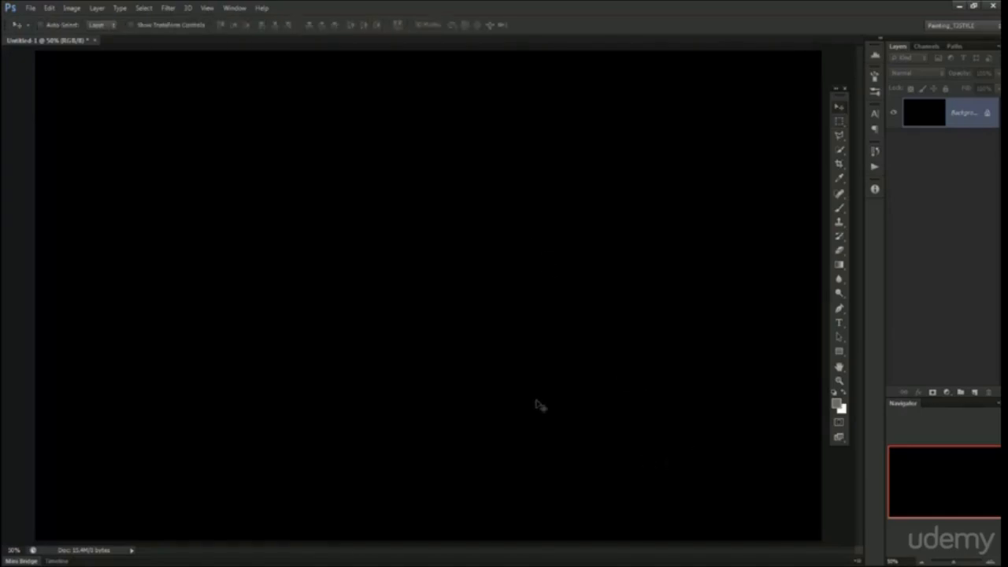
key("t")
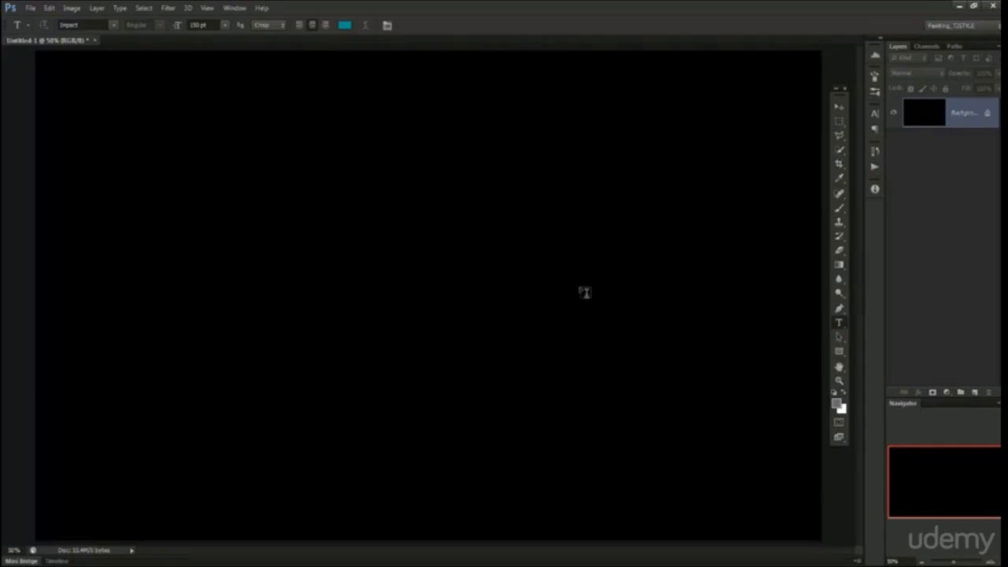
left_click(838, 326, "alt")
left_click(838, 326, "alt")
left_click(838, 327, "alt")
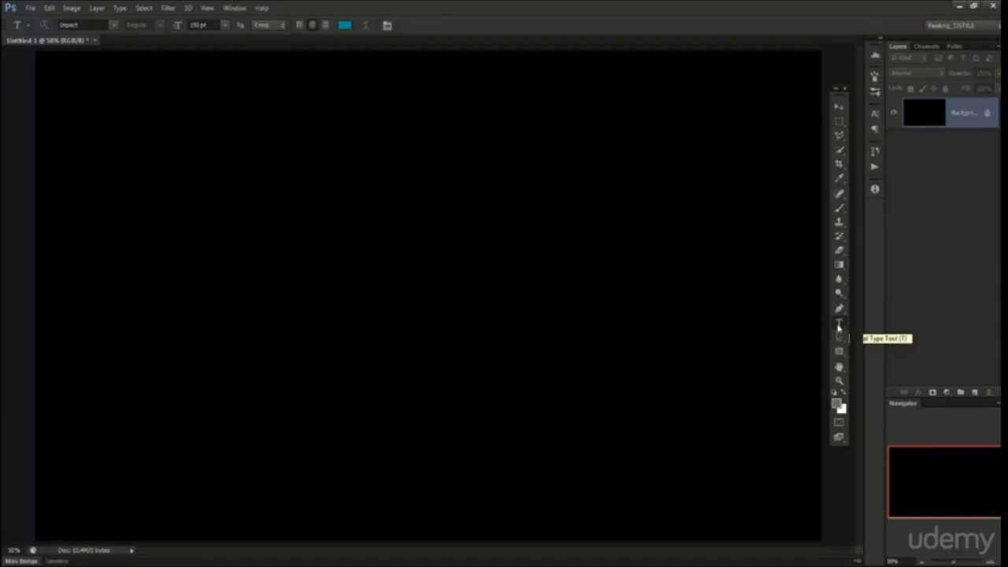
right_click(838, 326)
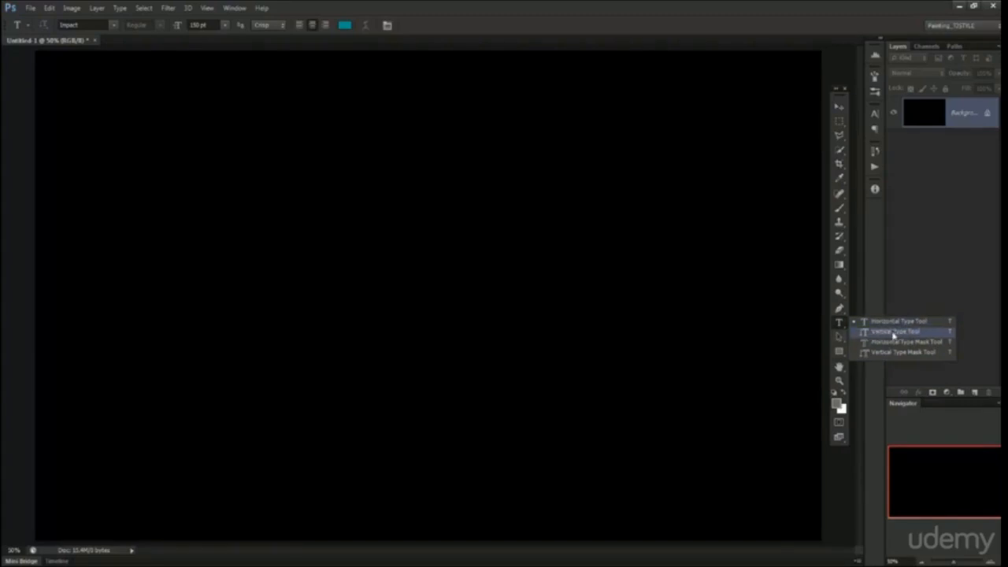
left_click(894, 333)
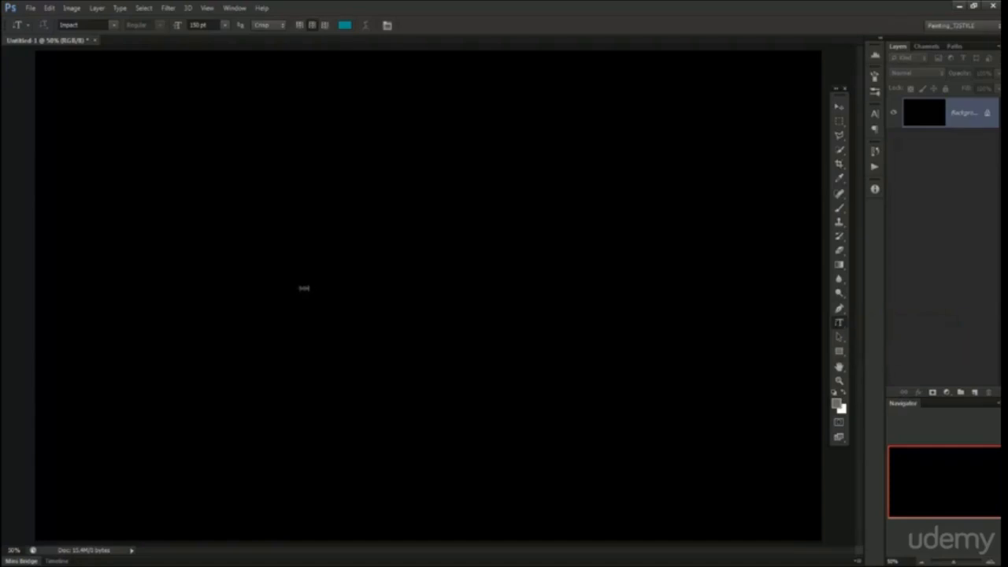
left_click(289, 250)
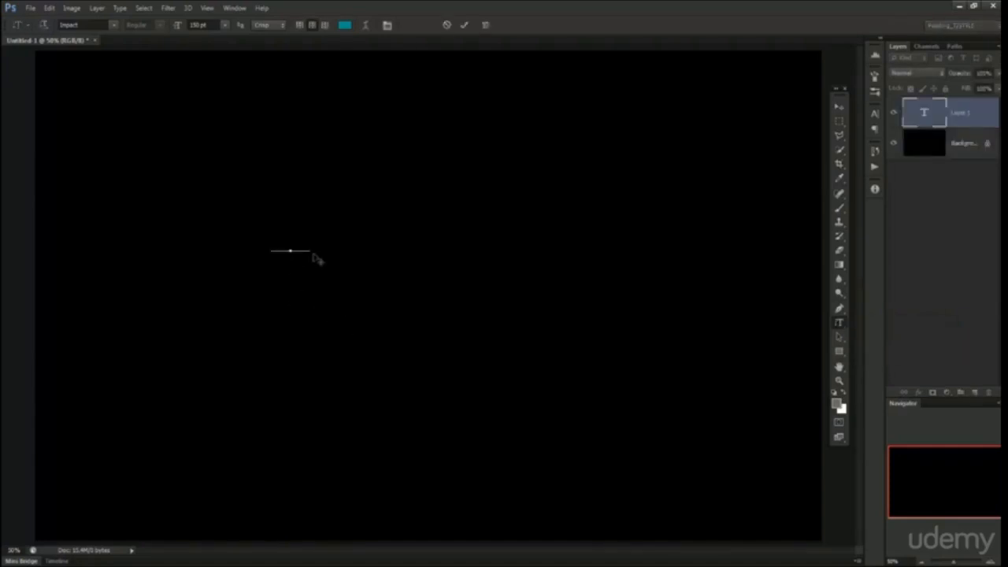
type("HEHEHEHE")
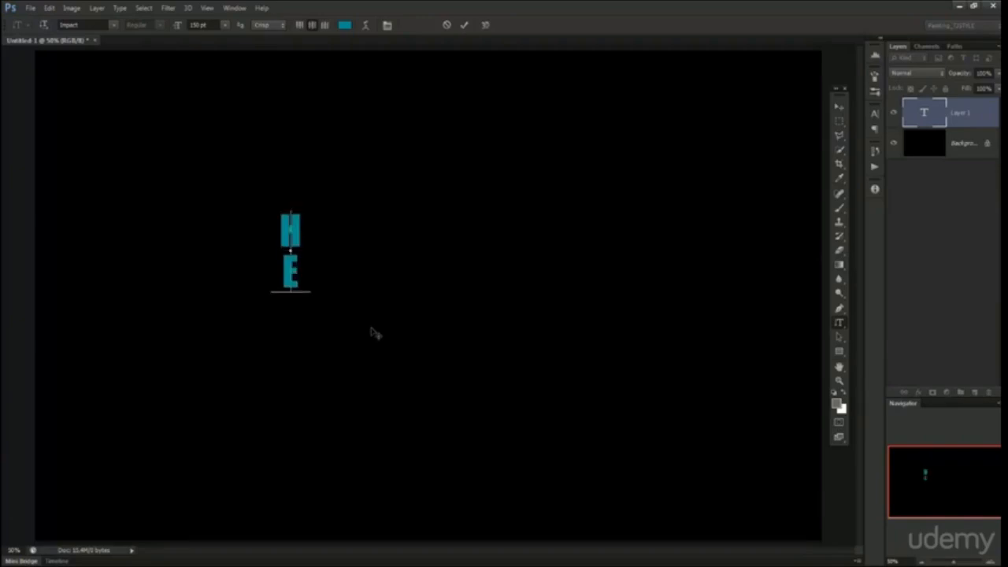
key("ctrl+a")
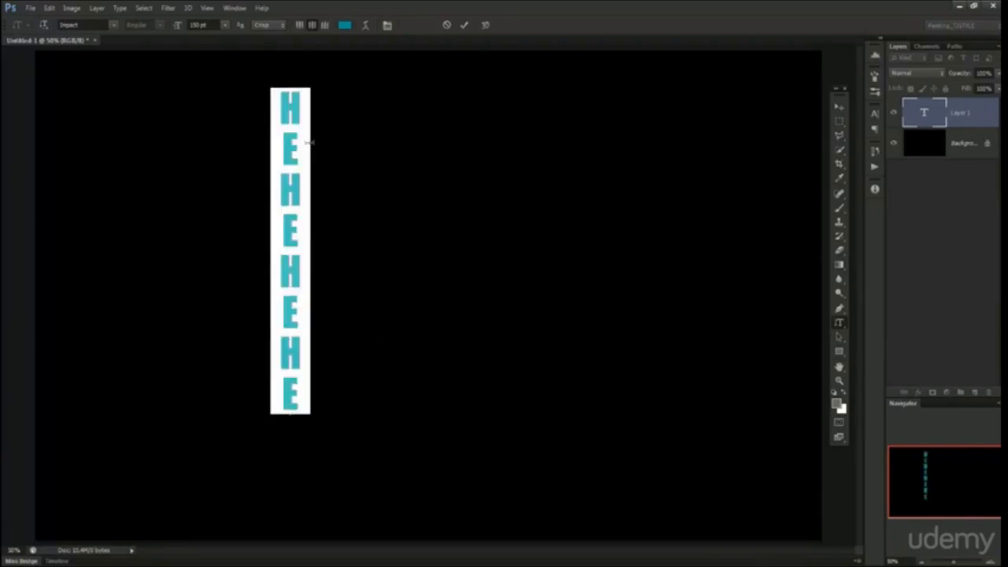
Step: Commit the vertical text and delete its layer
left_click(951, 111)
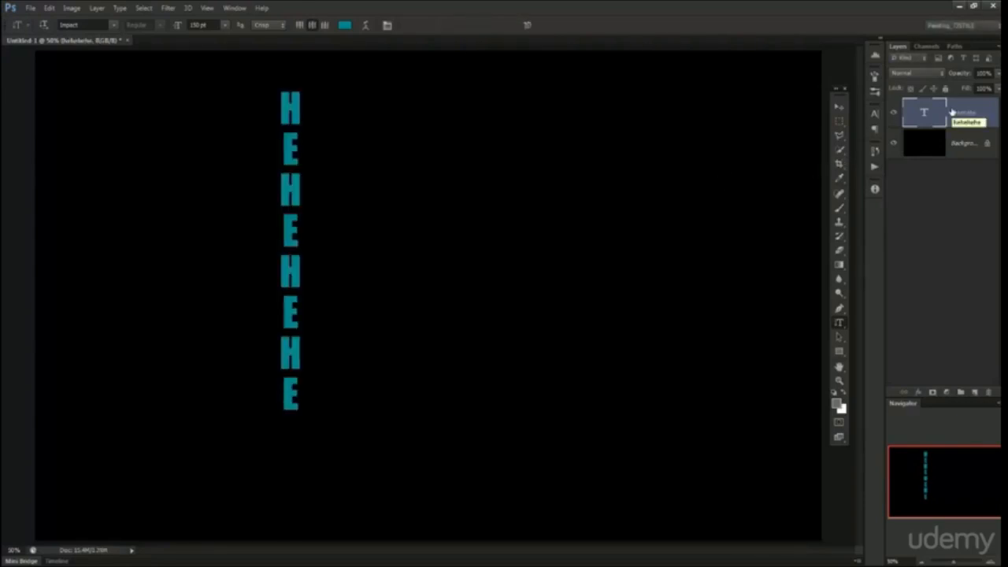
key("Delete")
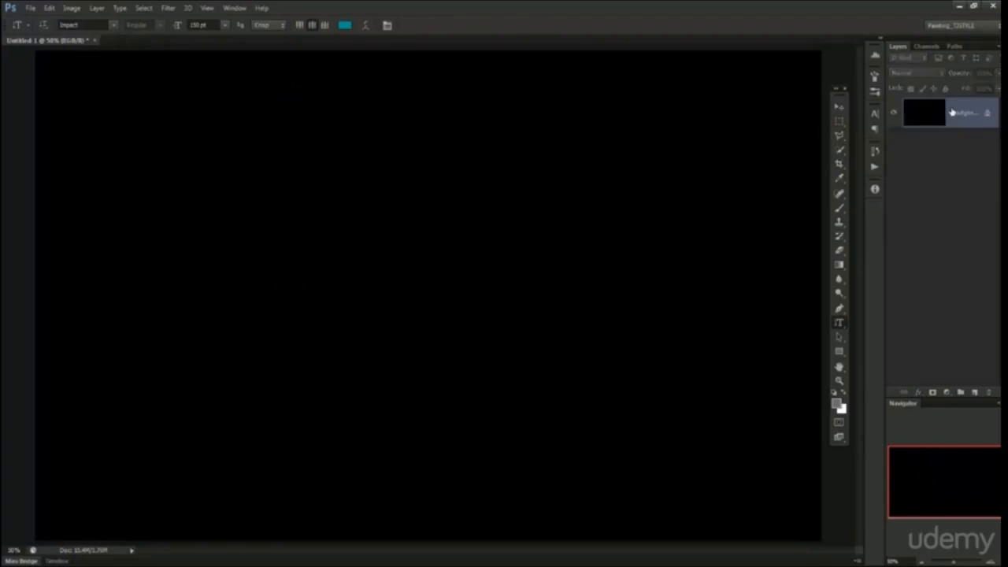
Step: Place the horizontal text HELLO left of the canvas centre with the Horizontal Type tool
left_click(840, 323)
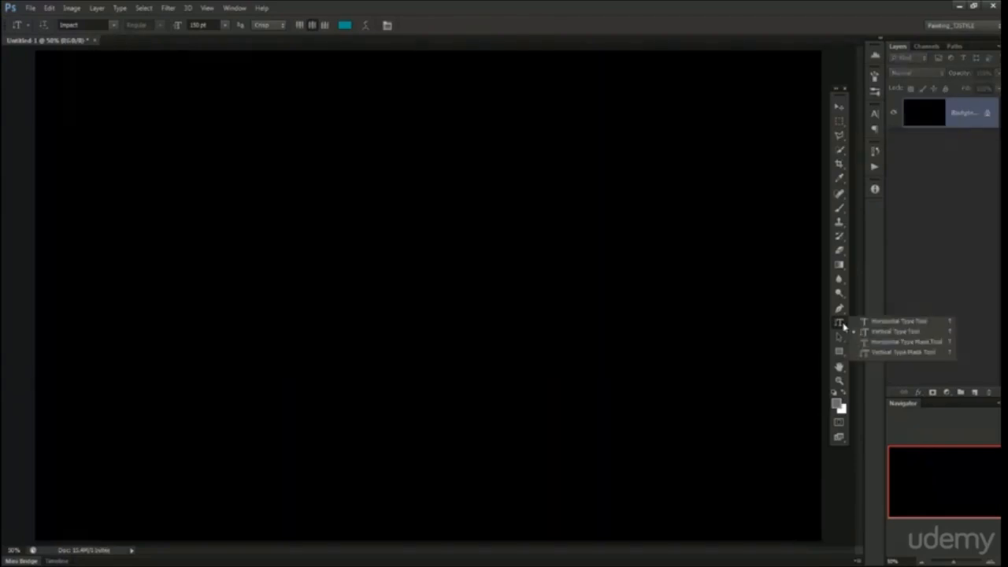
left_click(888, 333)
left_click(876, 323)
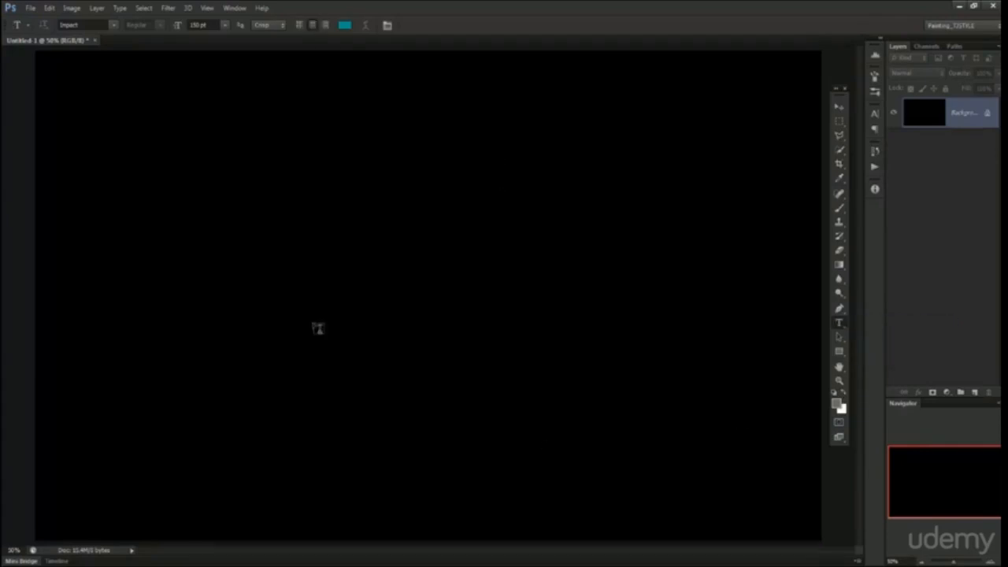
left_click(319, 317)
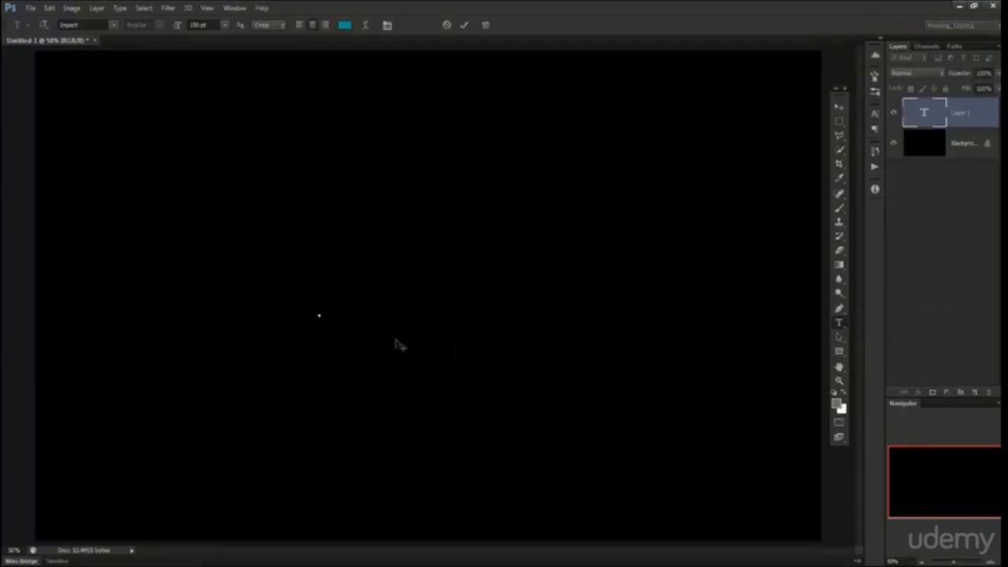
type("HELLO")
key("ctrl+a")
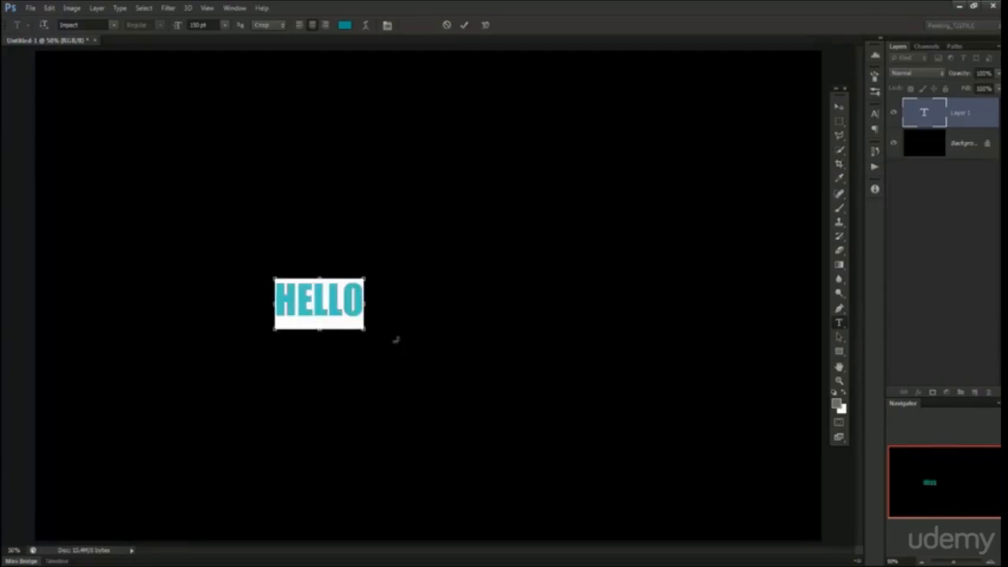
key("Right")
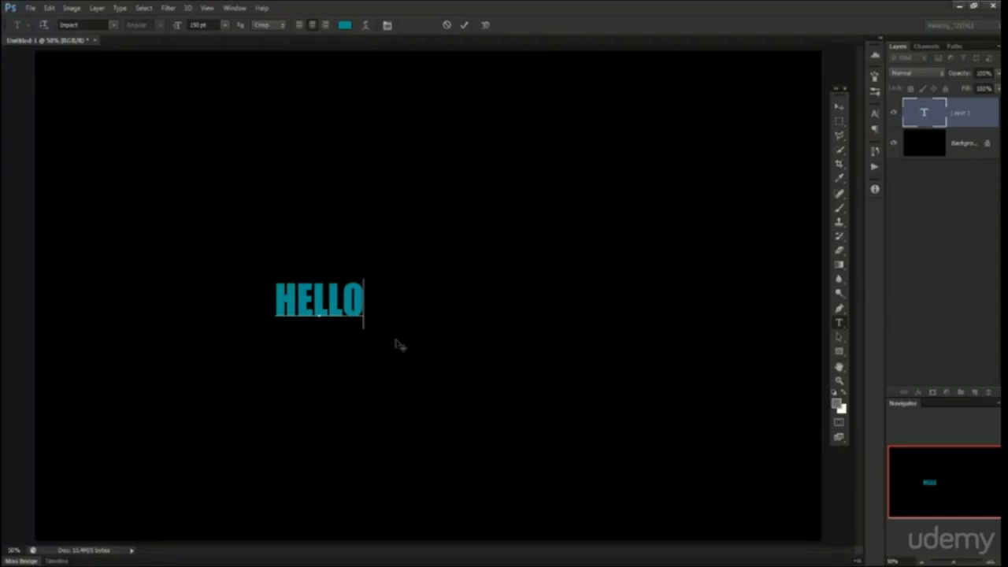
Step: Replace the word HELLO with EVER, and restore it to HELLO
key("ctrl+a")
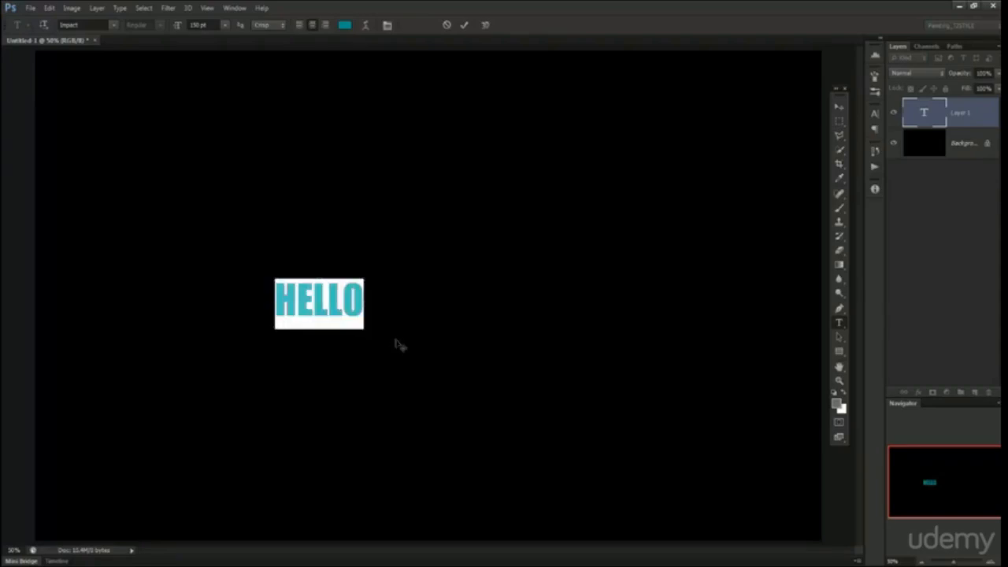
type("EVER")
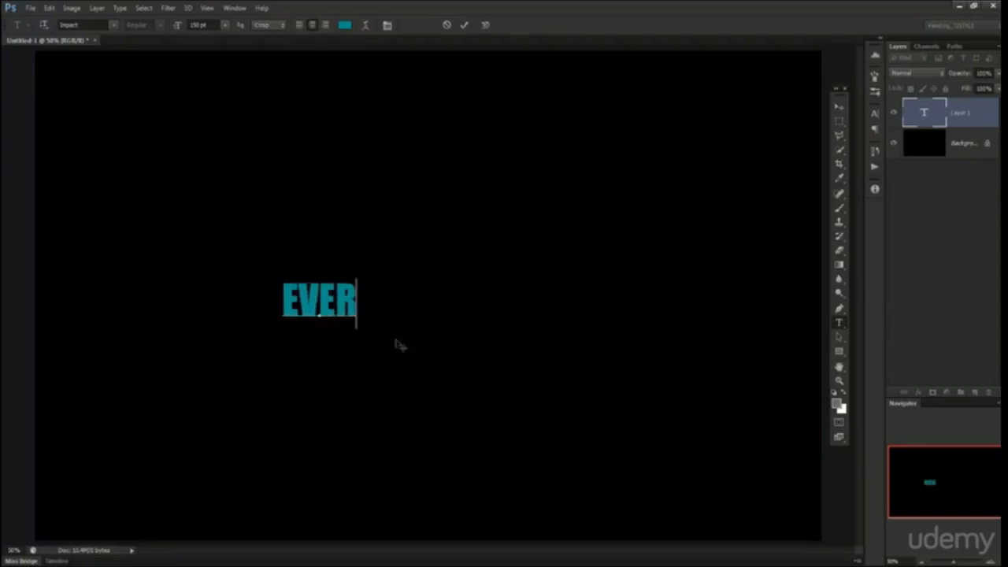
key("BackSpace")
key("BackSpace")
key("BackSpace")
key("BackSpace")
type("HELLO")
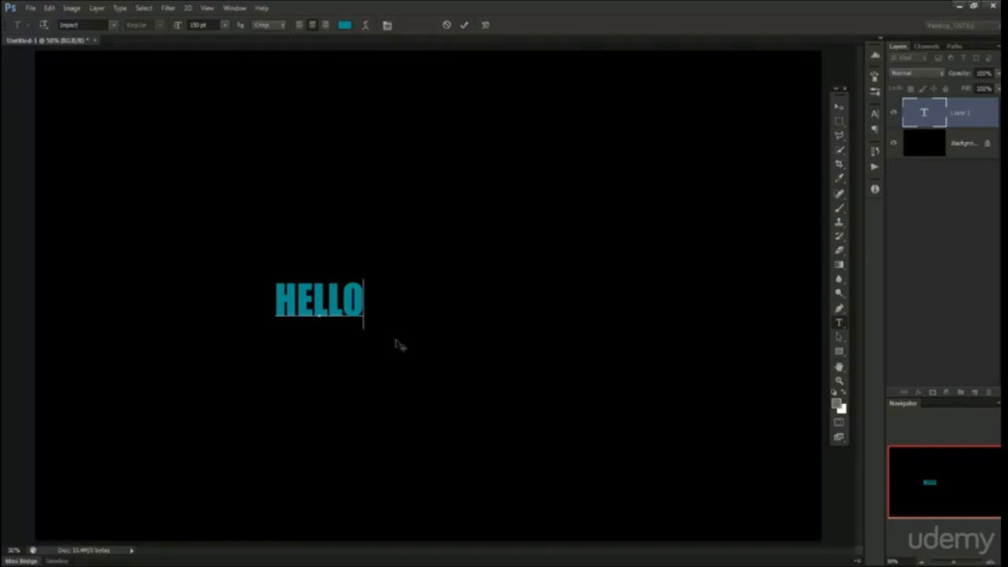
Step: Replace the whole text with HELLO EVERYONE
key("ctrl+a")
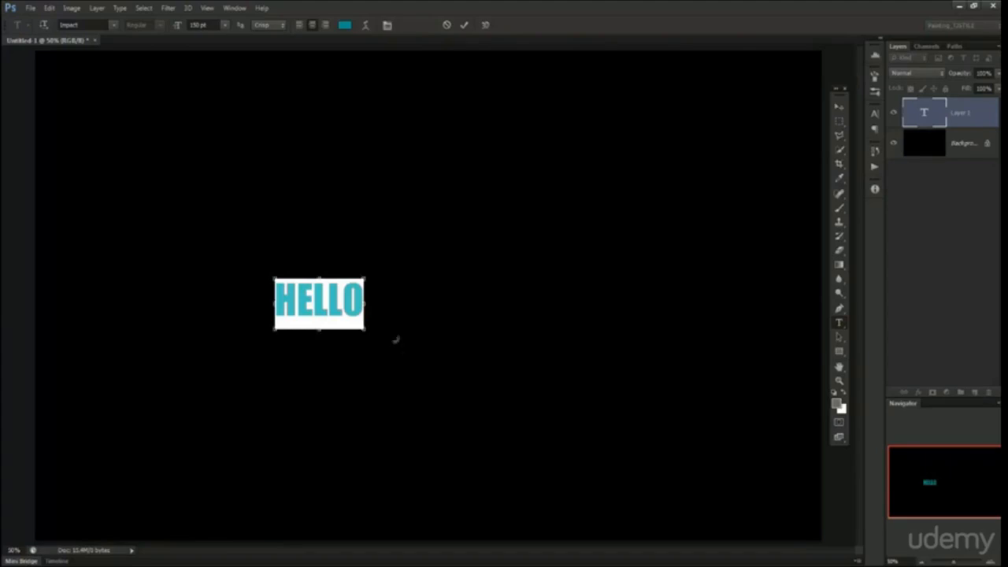
type("HELLO EVERTOE")
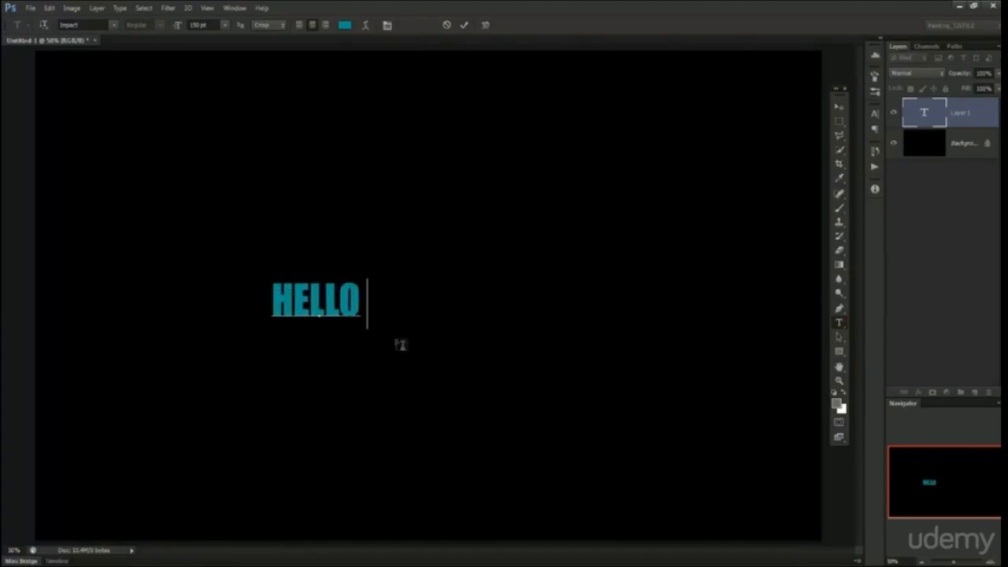
key("BackSpace")
key("BackSpace")
key("BackSpace")
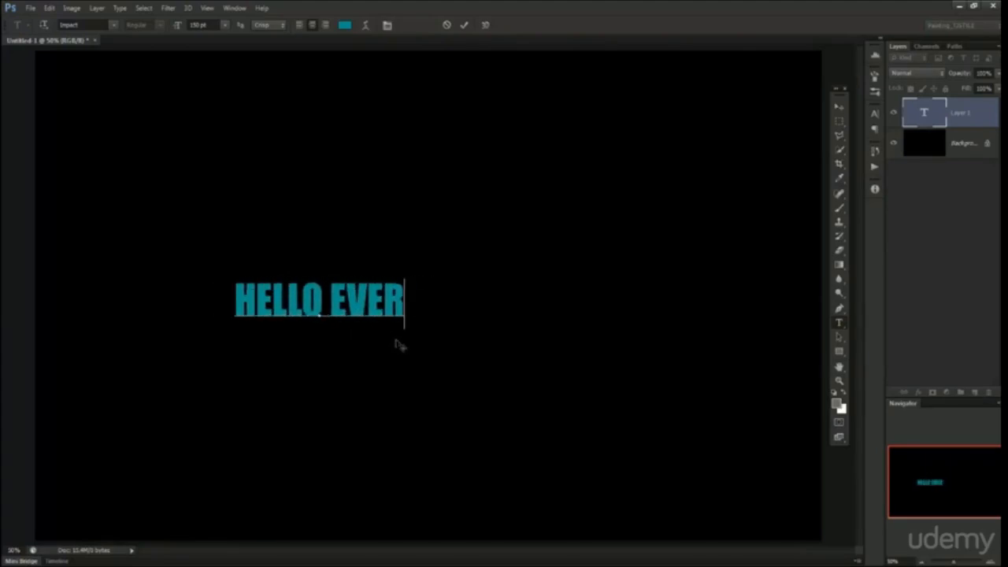
type("YONE")
Step: Recolor the whole HELLO EVERYONE text to bright blue #14a9ce and commit the text edit
key("ctrl+a")
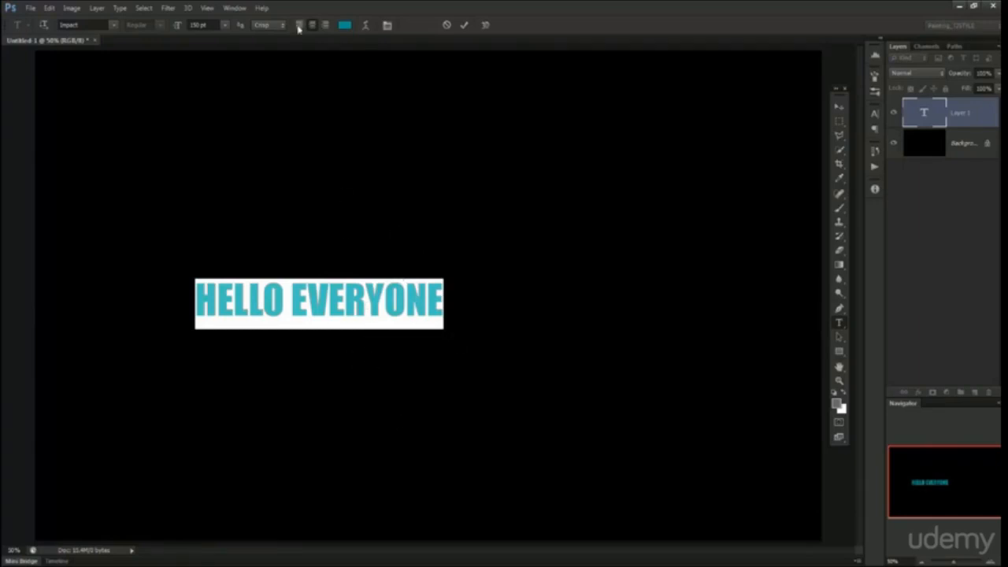
left_click(345, 24)
left_click_drag(753, 289, 839, 274)
left_click_drag(868, 318, 868, 314)
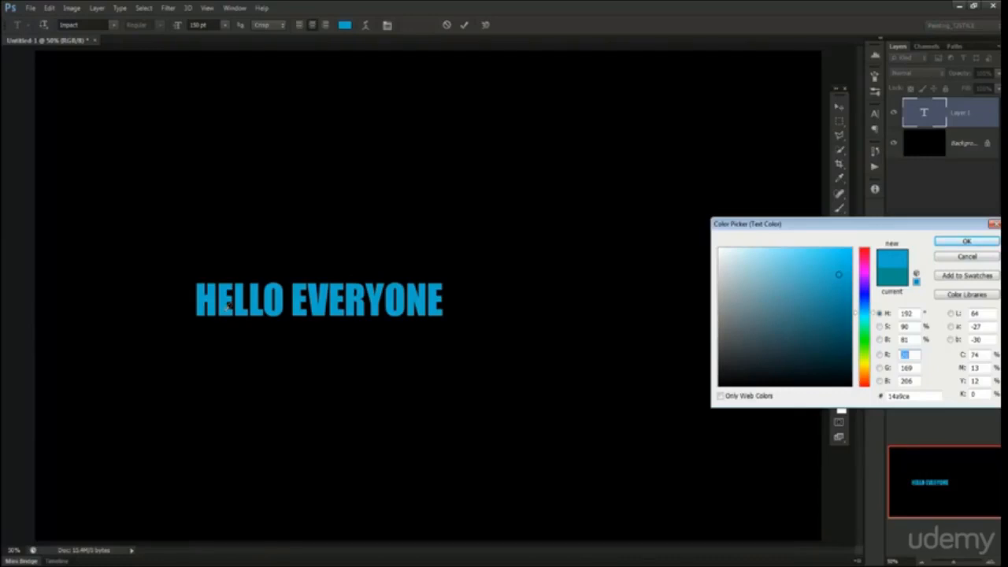
left_click(966, 242)
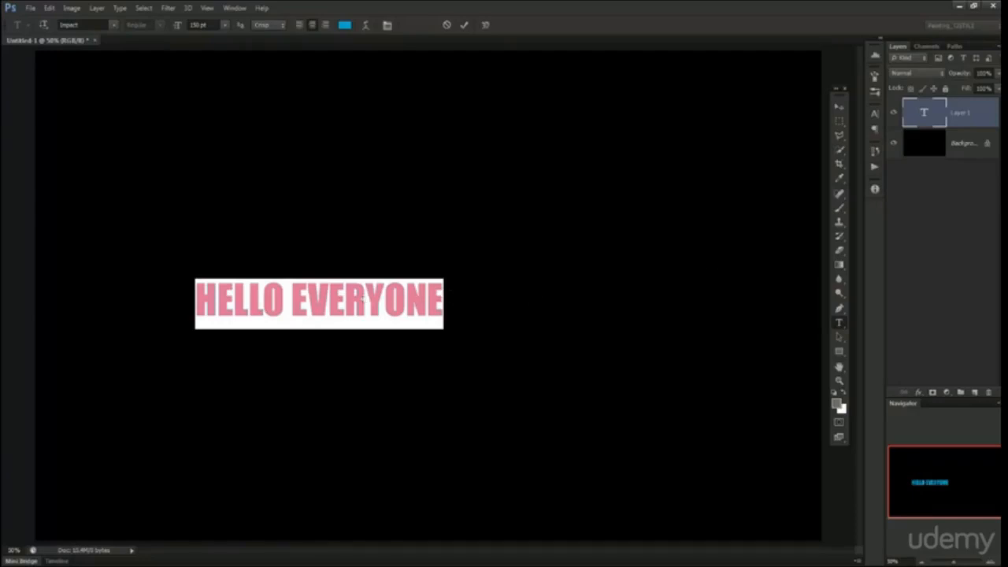
left_click(363, 299)
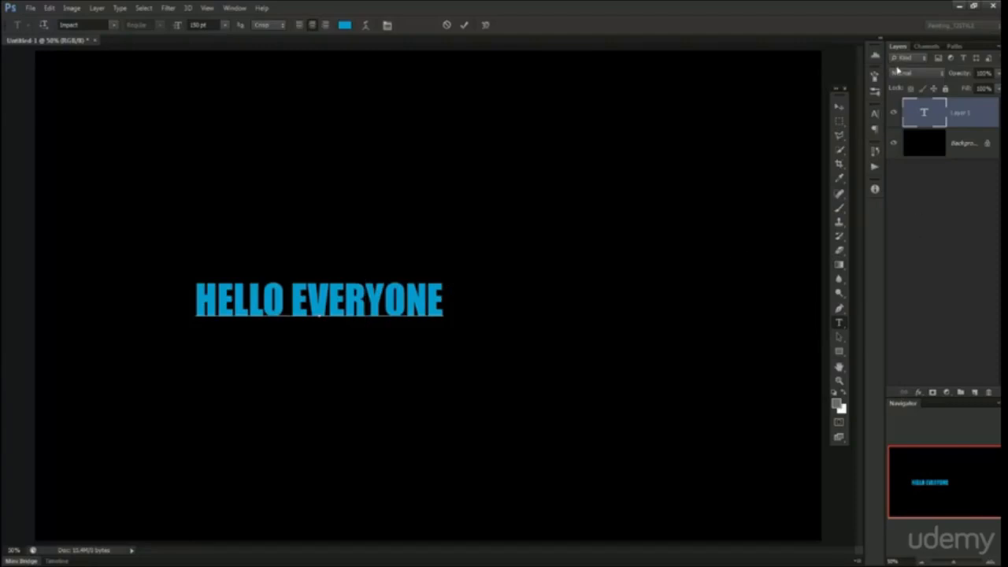
left_click(933, 185)
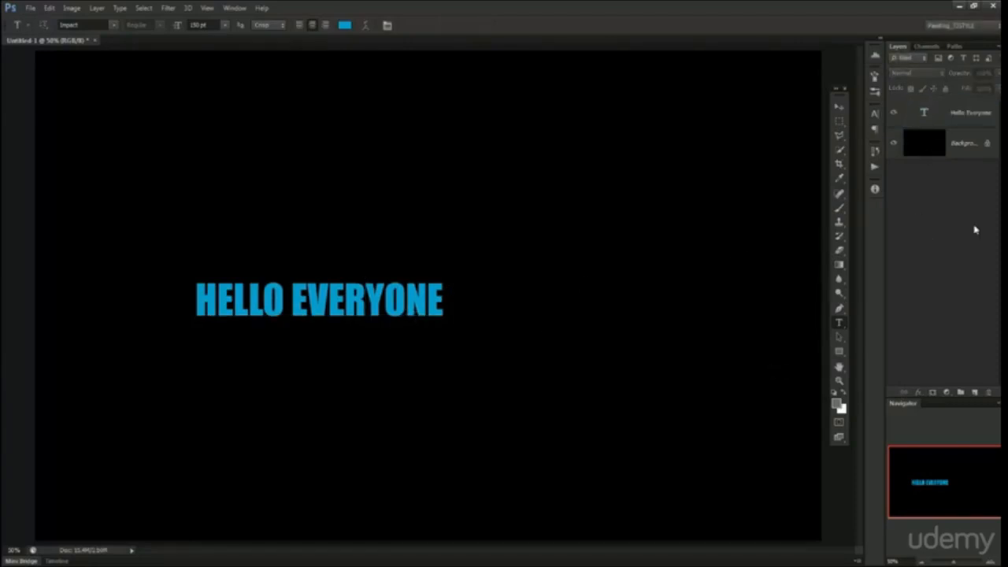
Step: Move the HELLO EVERYONE text layer slightly up and to the right with the Move tool
left_click(839, 106)
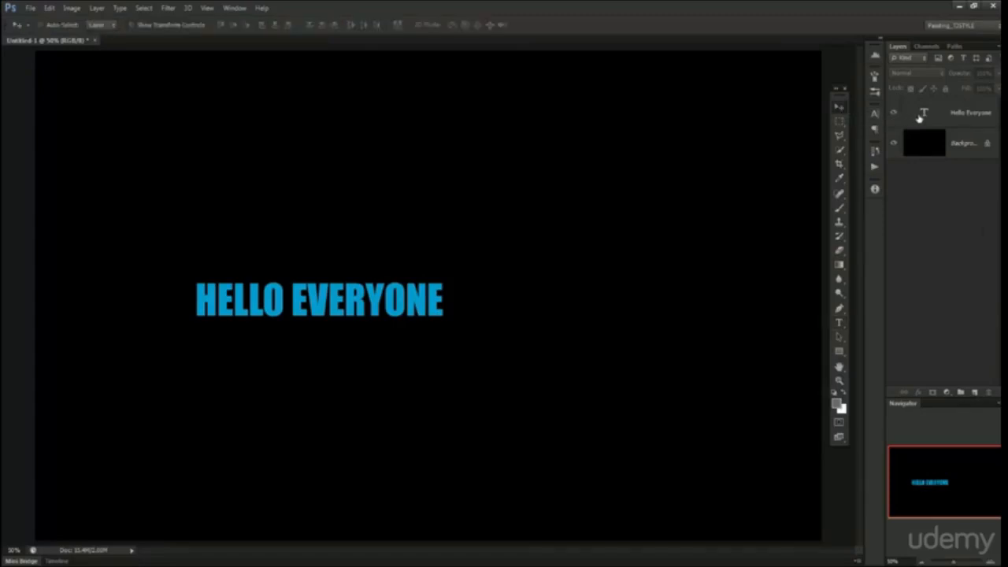
left_click(919, 113)
left_click_drag(459, 280, 524, 263)
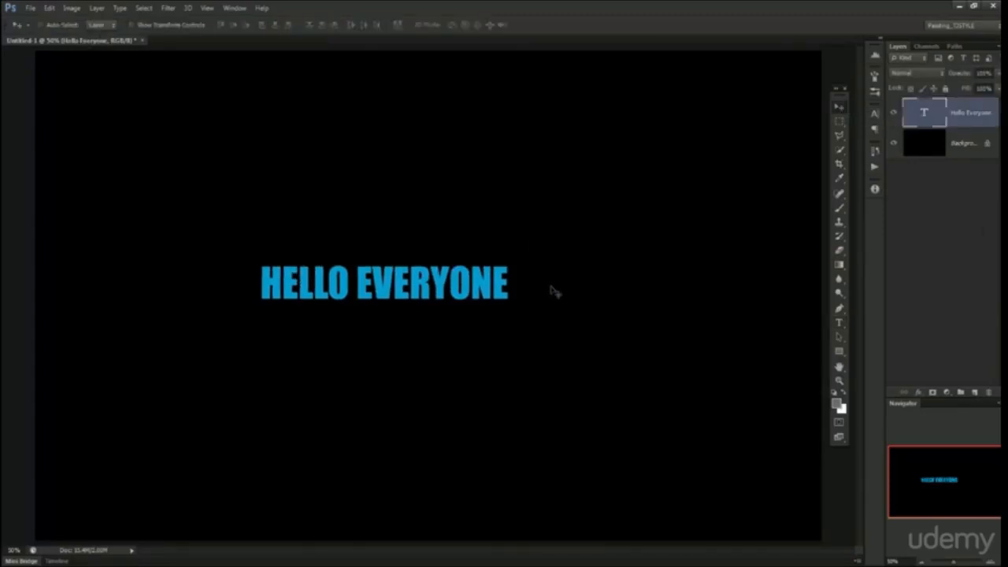
Step: Open the HELLO EVERYONE text for editing with the Horizontal Type tool, and leave it with its layer deselected
key("t")
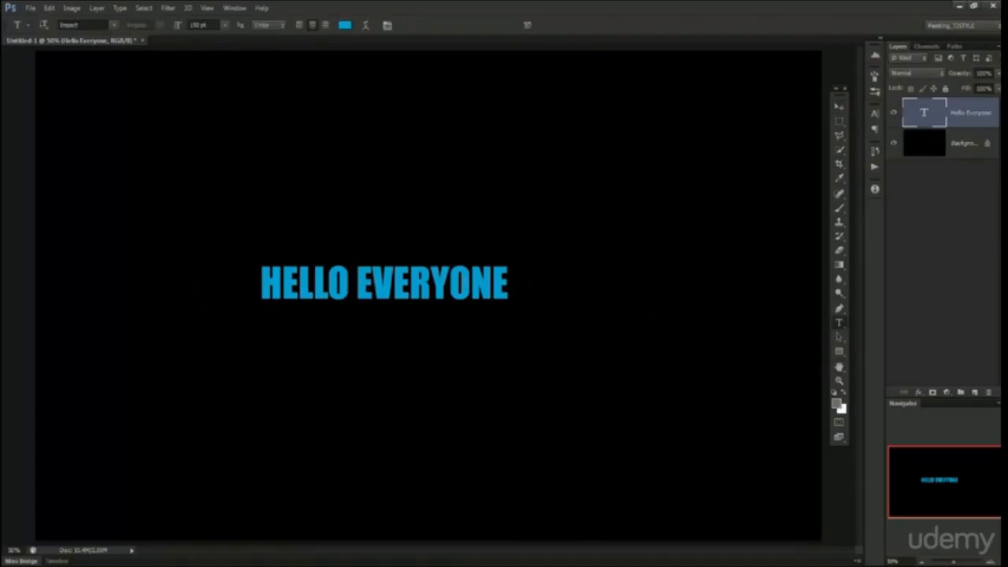
right_click(841, 323)
left_click(875, 325)
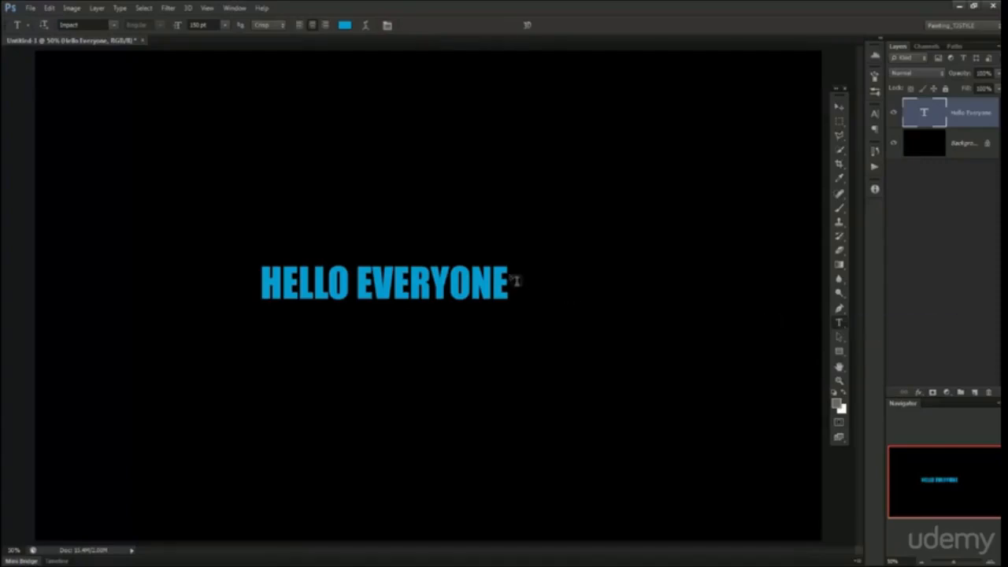
left_click(510, 296)
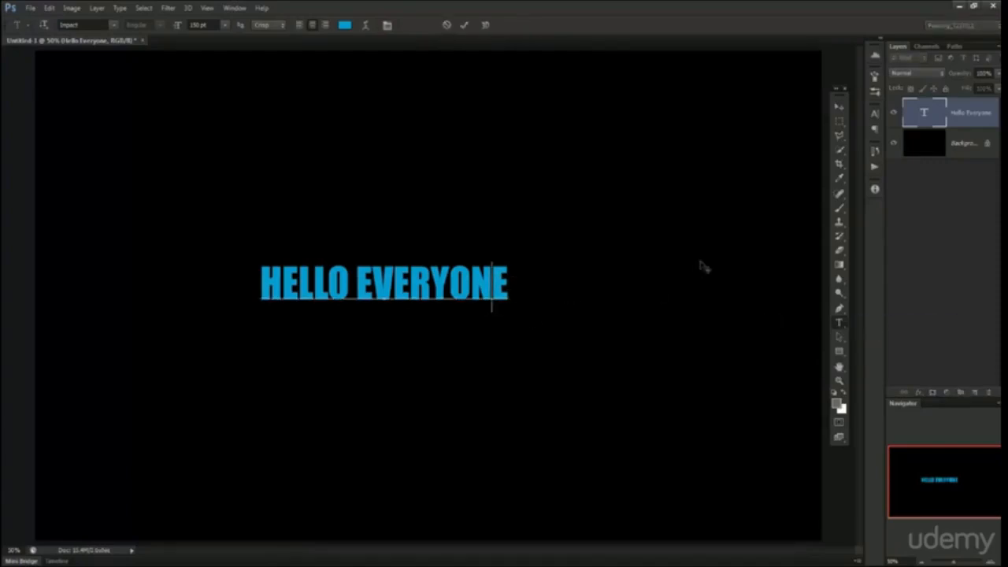
left_click(948, 222)
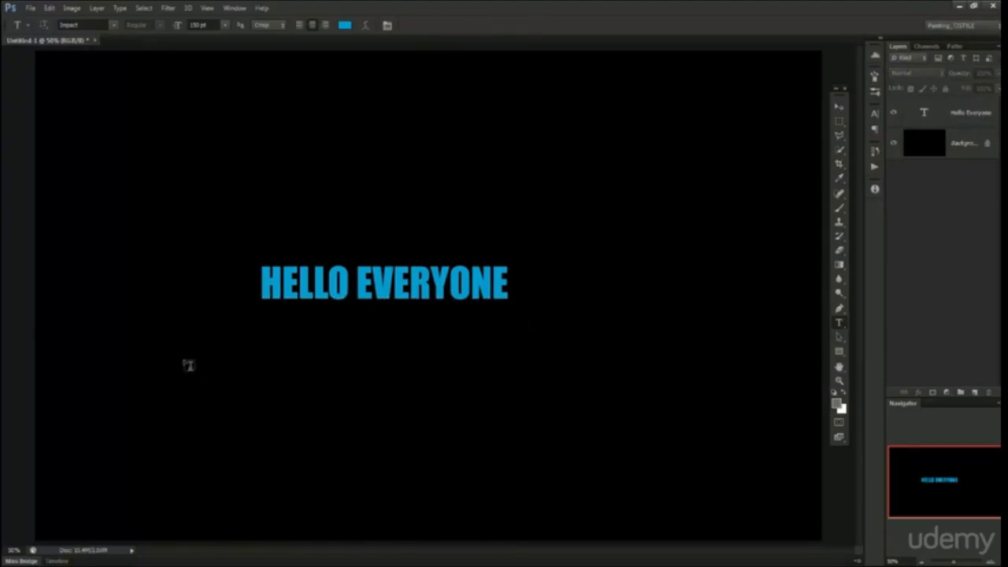
Step: Start a new text layer below and to the left of HELLO EVERYONE and enter the letter V
left_click(187, 407)
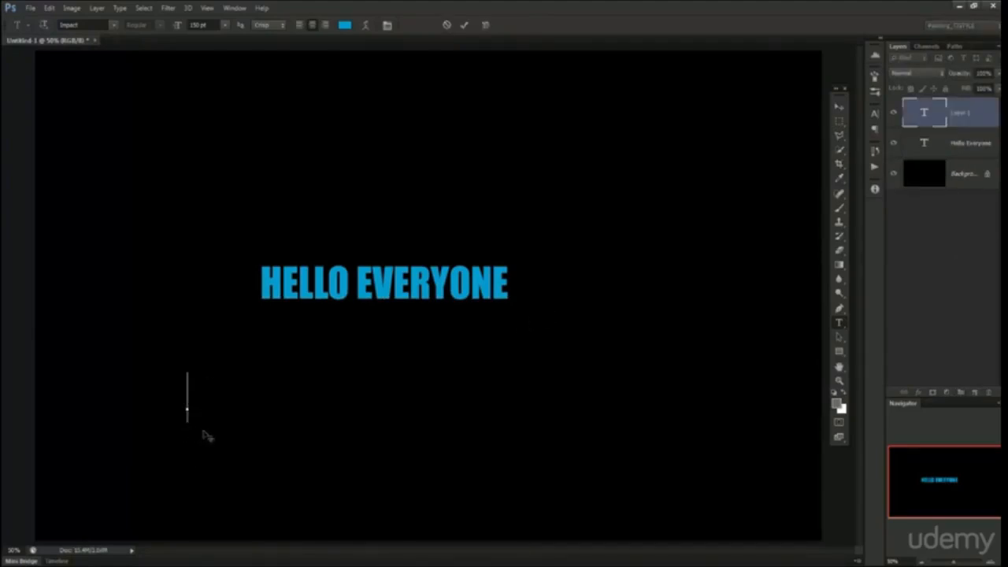
type("V")
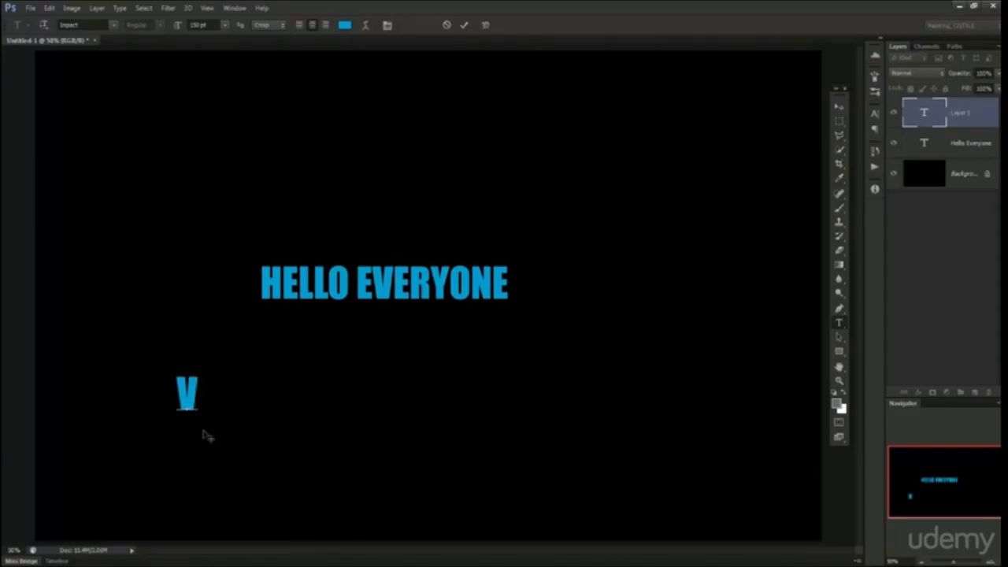
key("BackSpace")
type("V")
left_click_drag(203, 398, 160, 389)
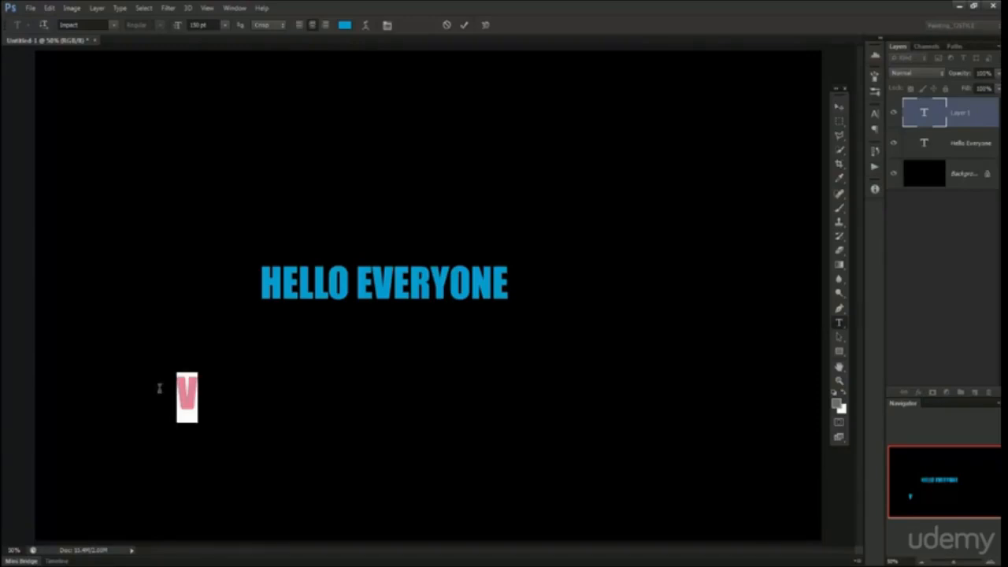
left_click(200, 387)
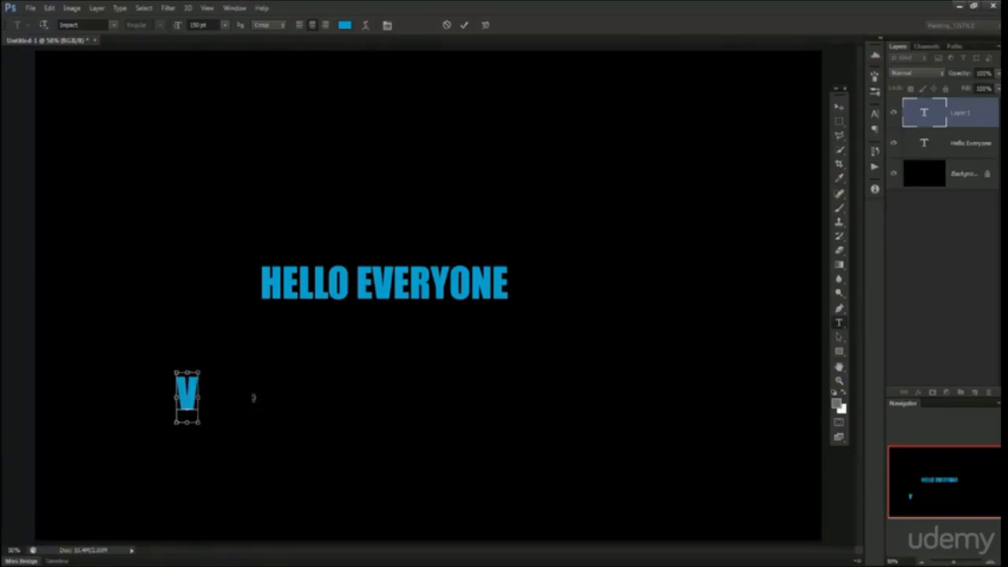
Step: Try pasting the clipboard text into the new text layer, and clear everything from it
key("ctrl+v")
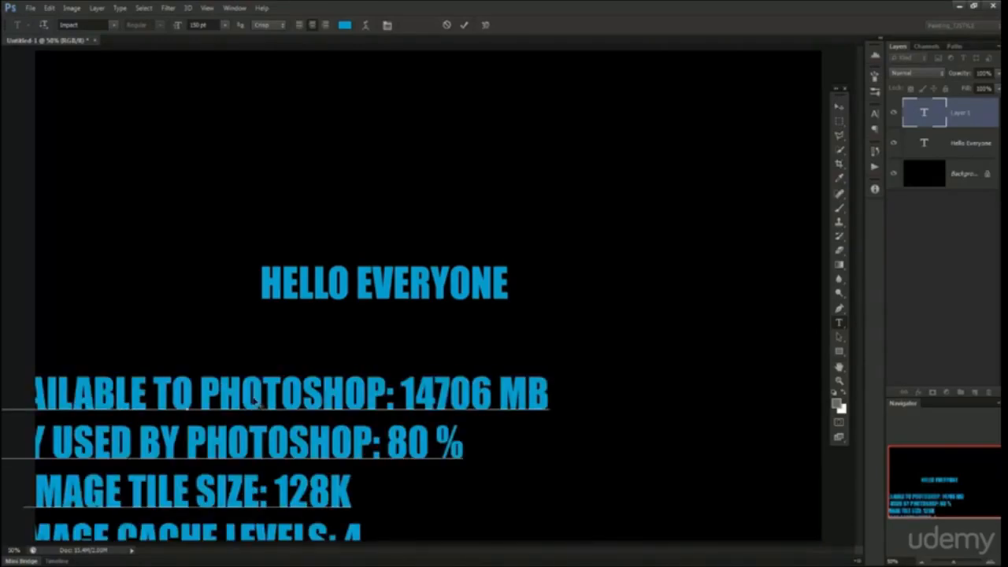
key("ctrl+a")
key("BackSpace")
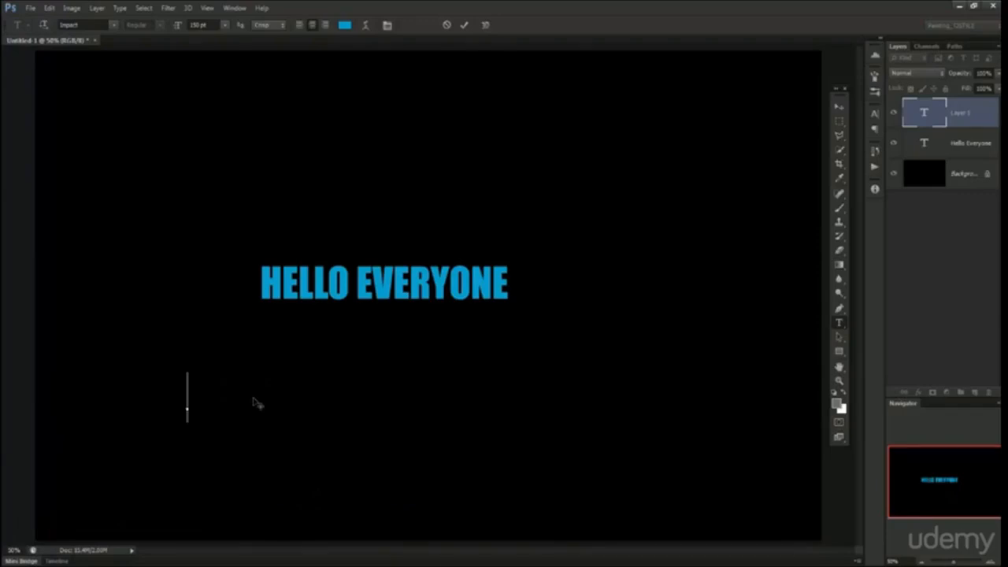
Step: Enter CGHHHH in the new text layer and reposition it just above HELLO EVERYONE
type("C")
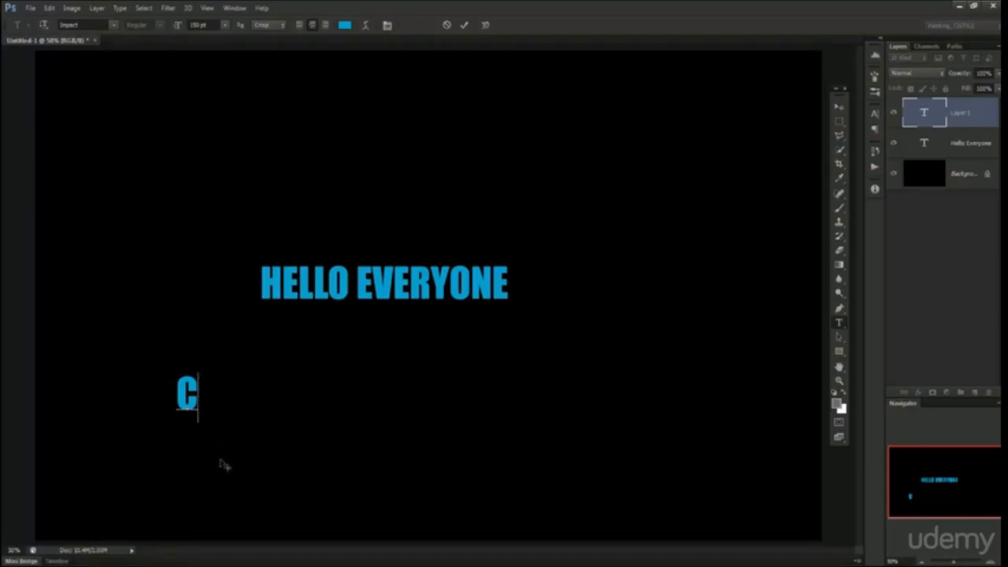
left_click_drag(265, 465, 329, 480)
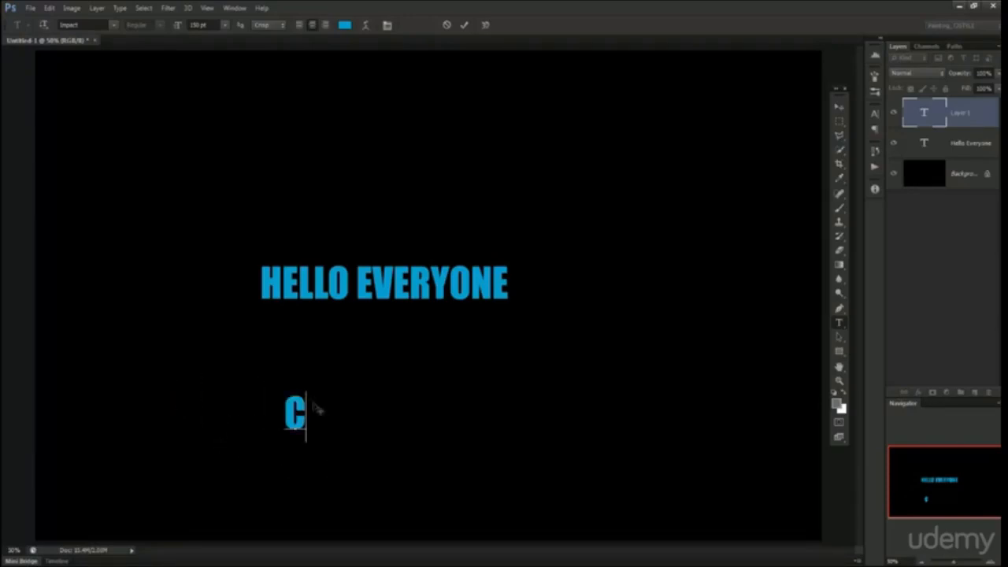
type("GH")
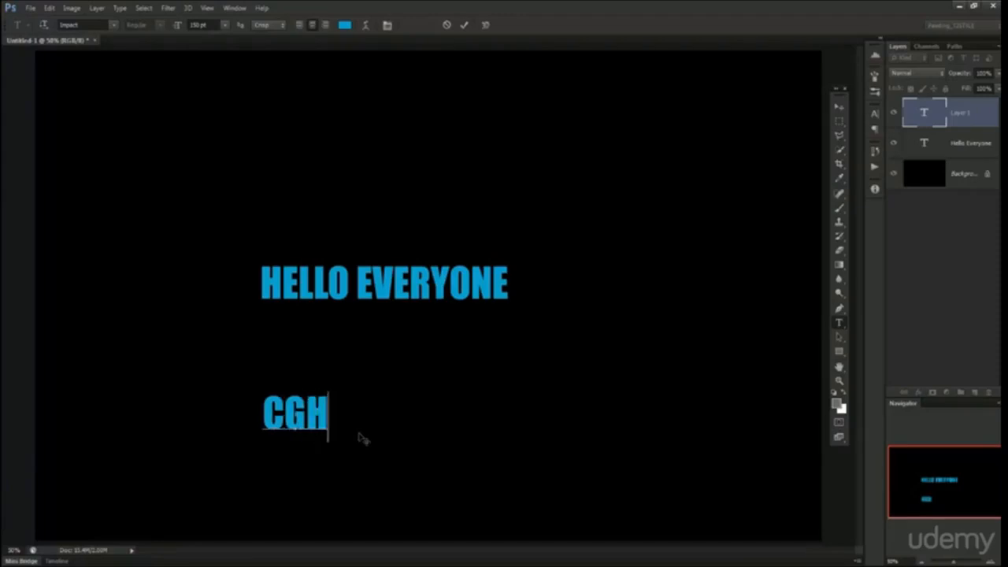
type("HHH")
left_click_drag(358, 500, 491, 342)
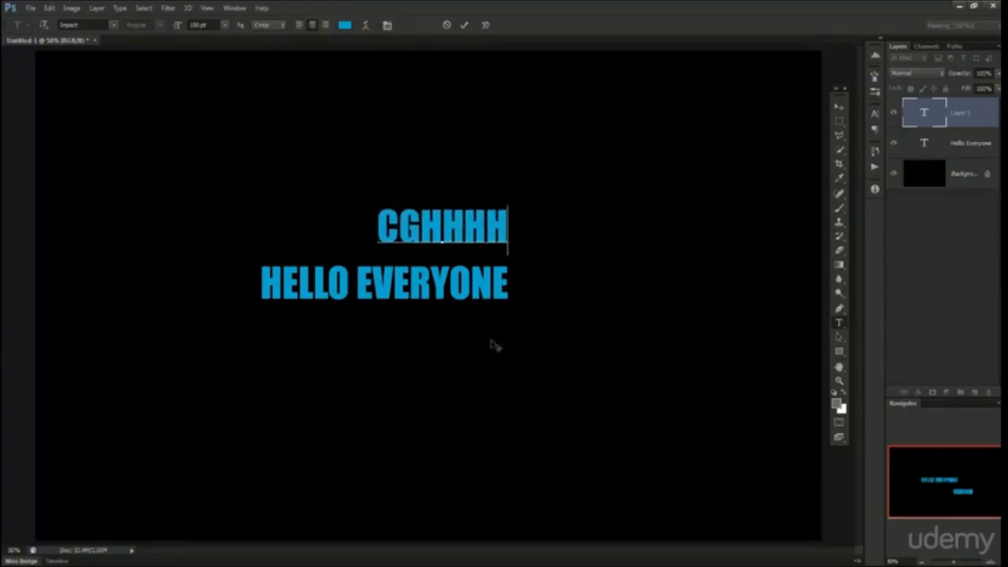
left_click_drag(491, 346, 378, 360)
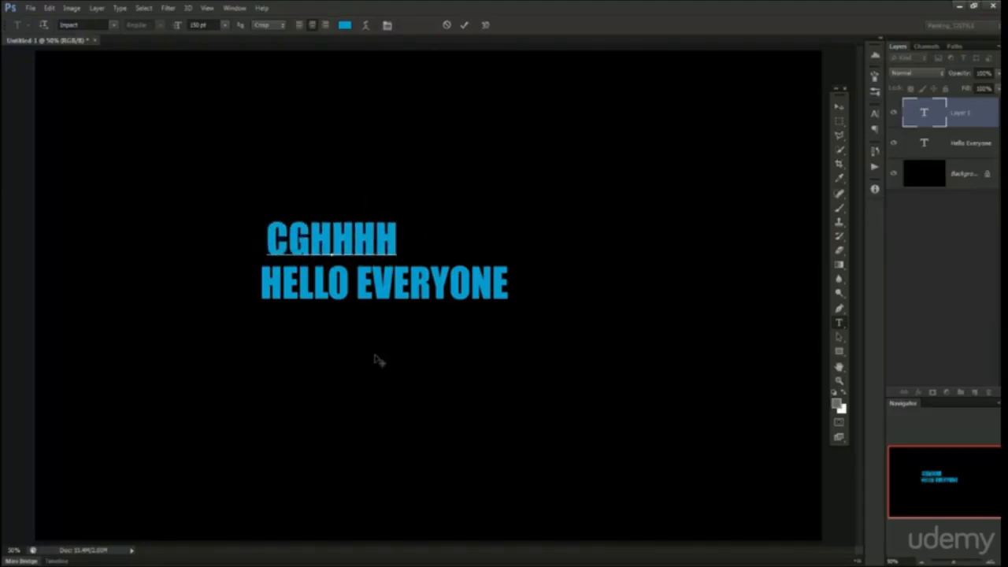
Step: Try font sizes of 11 pt and 72 pt on the whole CGHHHH text
key("ctrl+a")
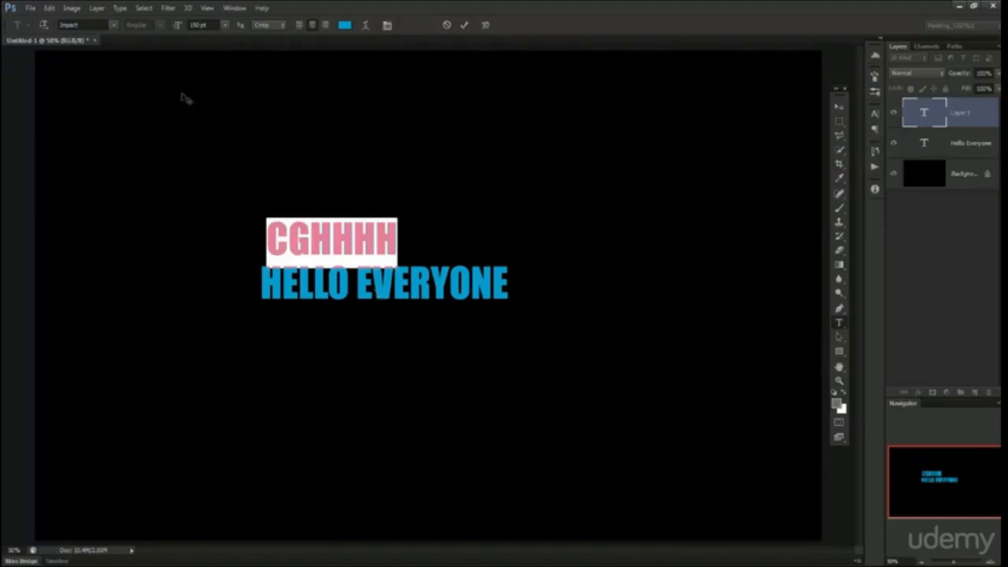
left_click(209, 24)
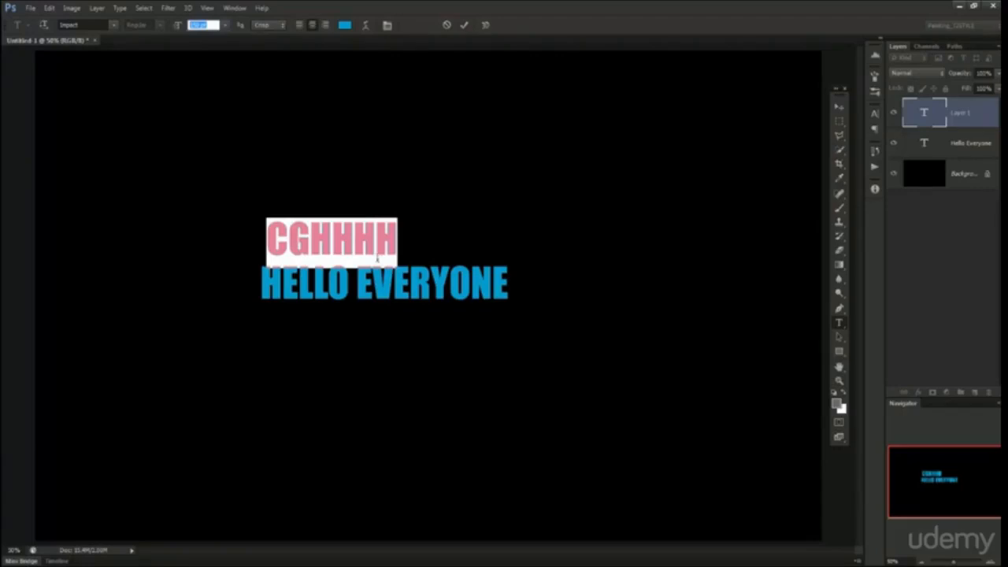
left_click(226, 27)
left_click(213, 103)
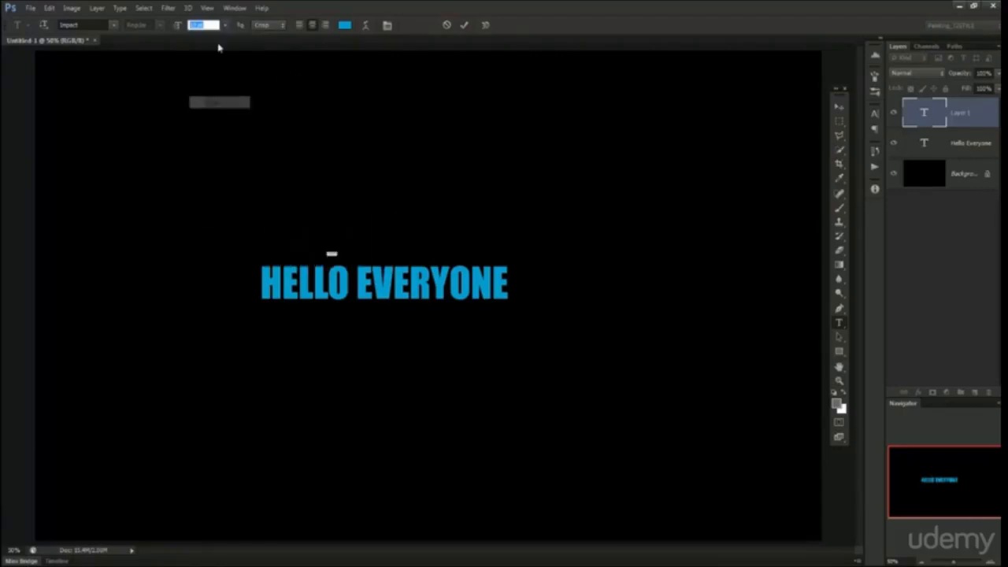
left_click(225, 27)
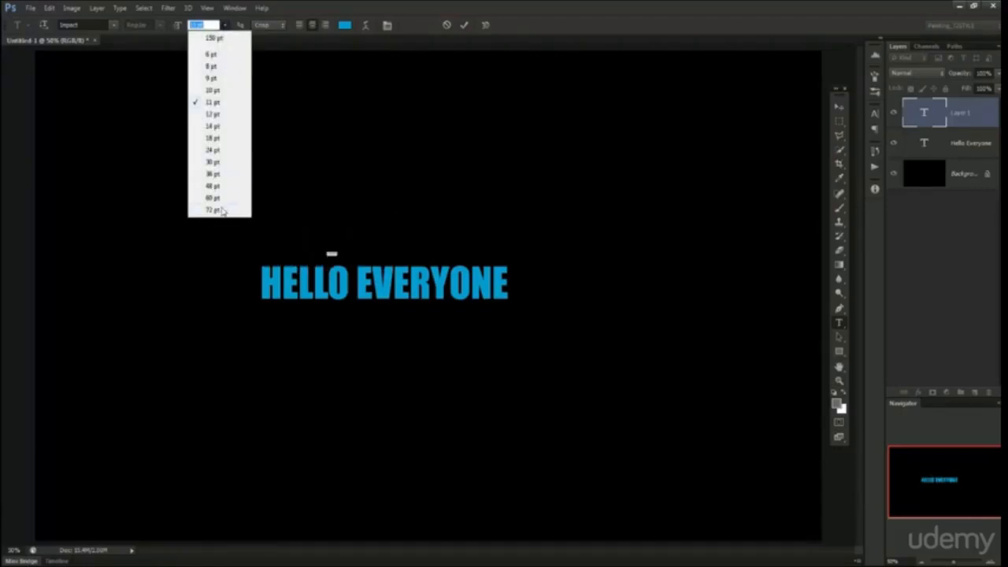
left_click(222, 211)
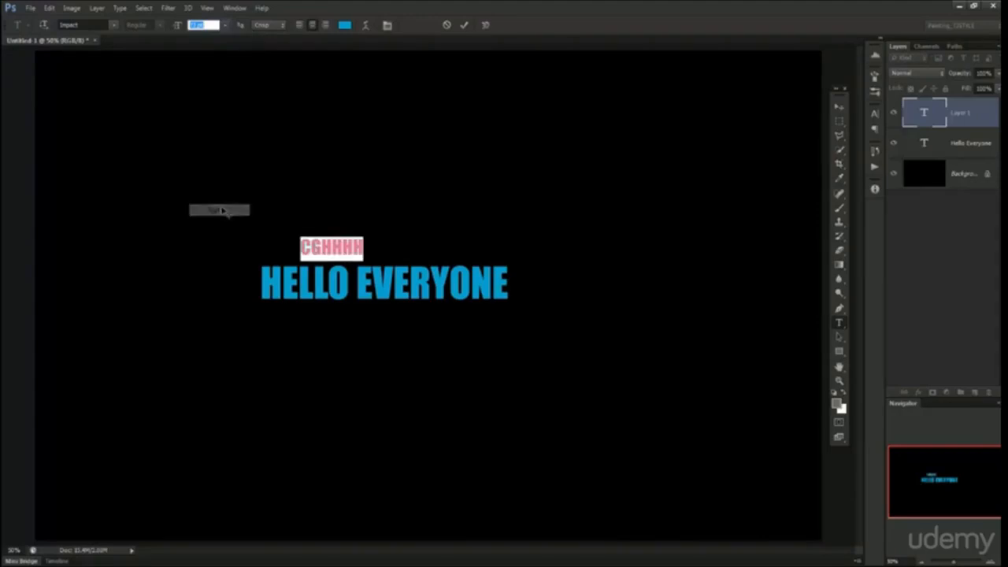
Step: Set the font size of the CGHHHH text to a custom 100 pt
left_click(225, 27)
left_click(223, 26)
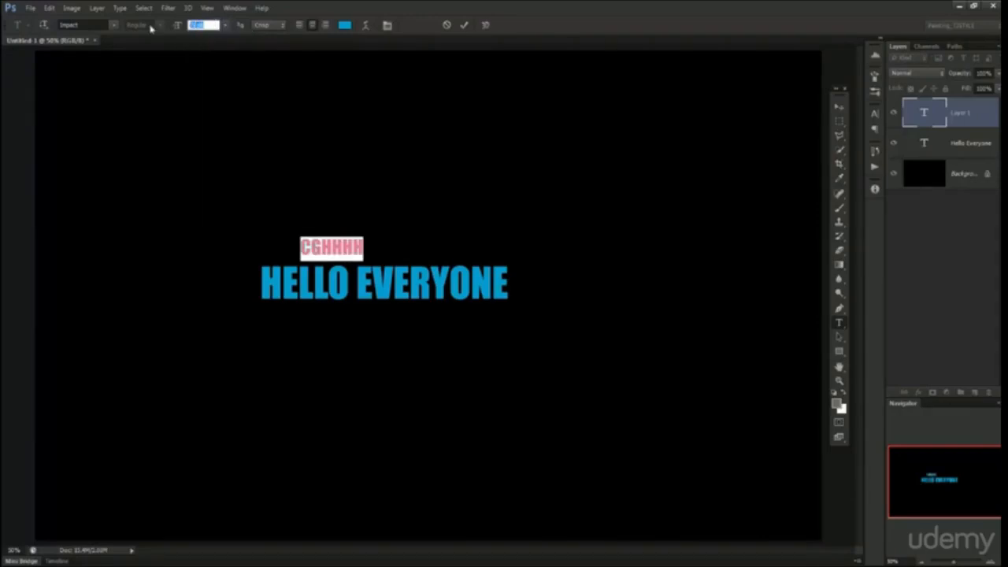
left_click(226, 26)
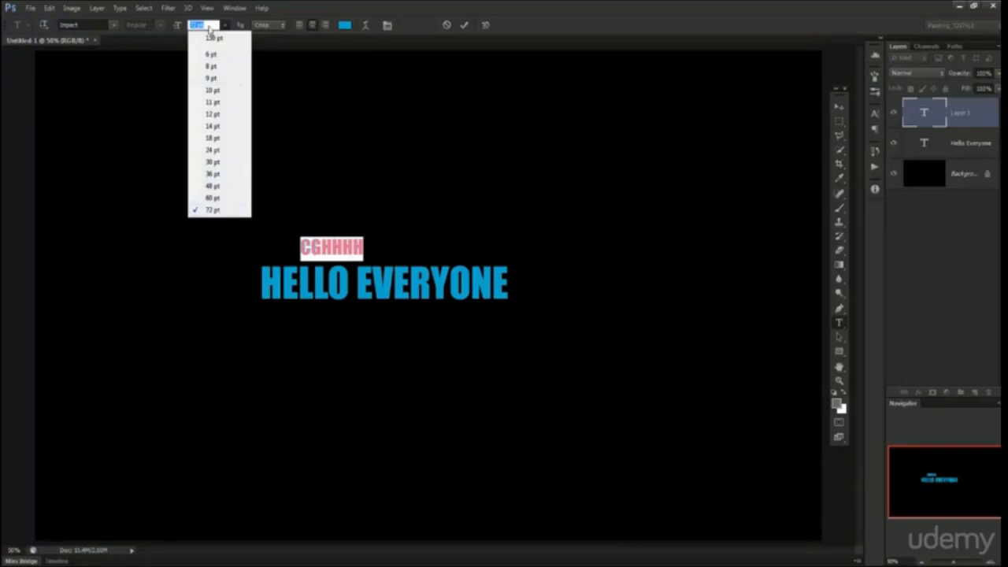
left_click(213, 26)
type("100")
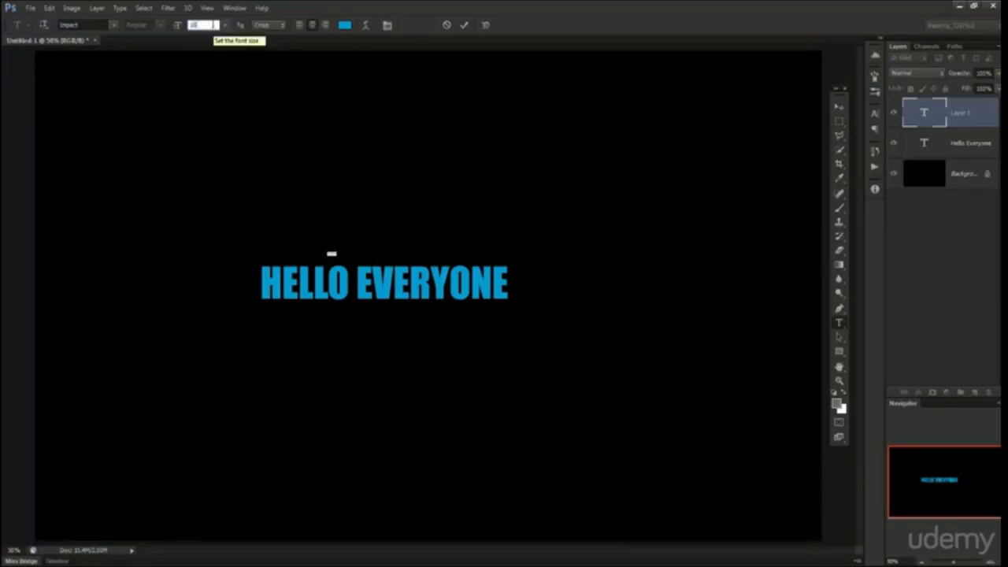
key("Return")
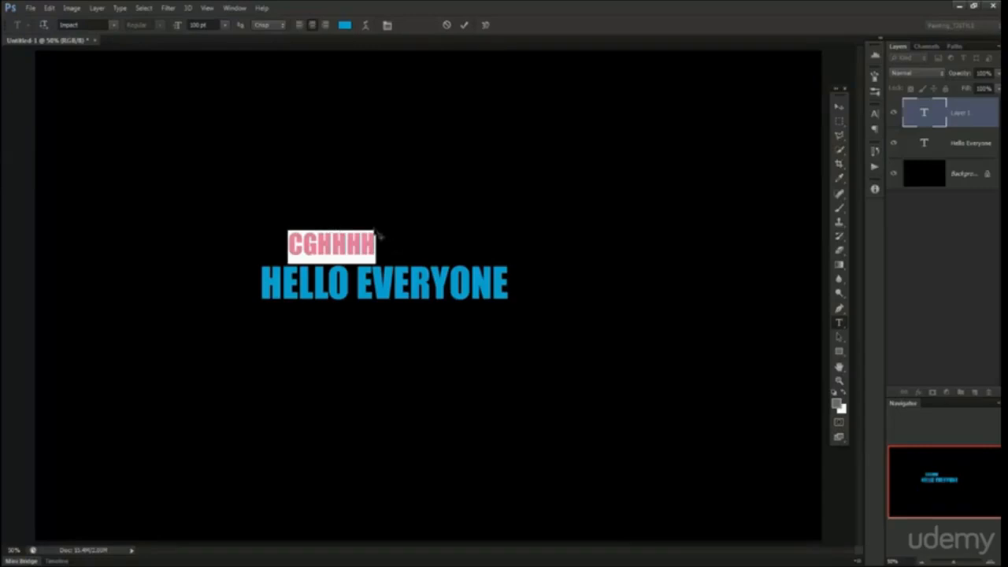
Step: Set the font size of the CGHHHH text to 150 pt
left_click(225, 26)
left_click(212, 22)
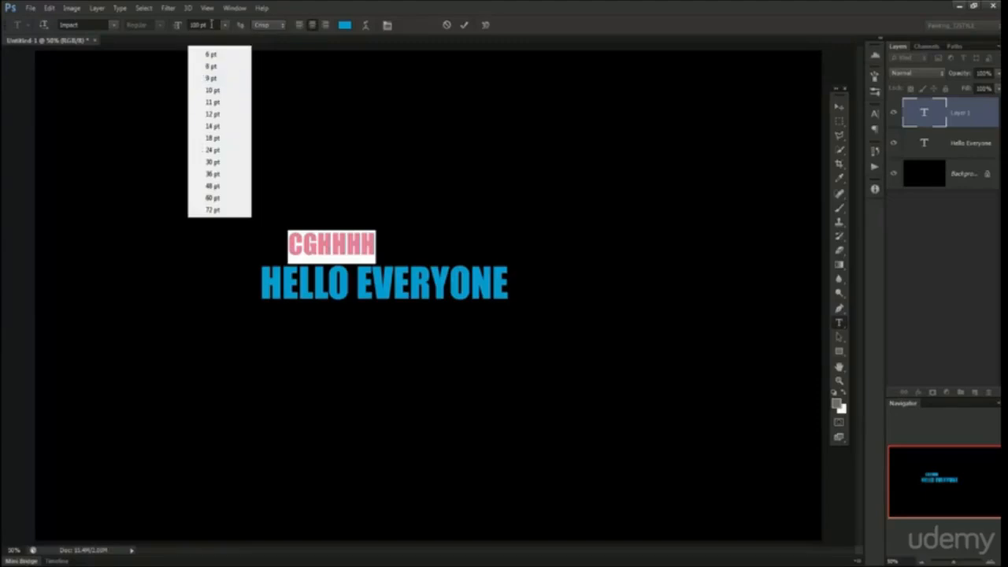
double_click(197, 26)
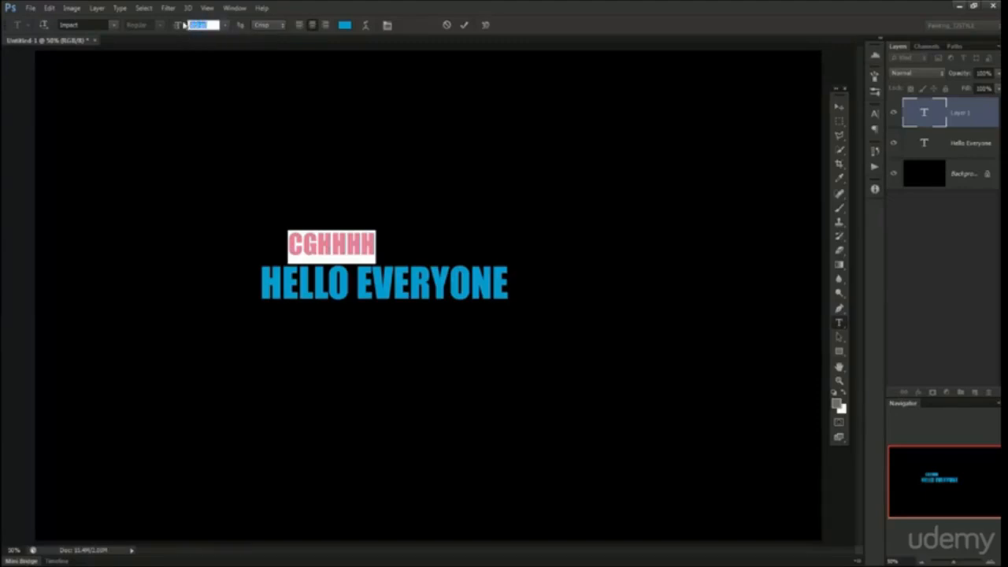
type("150")
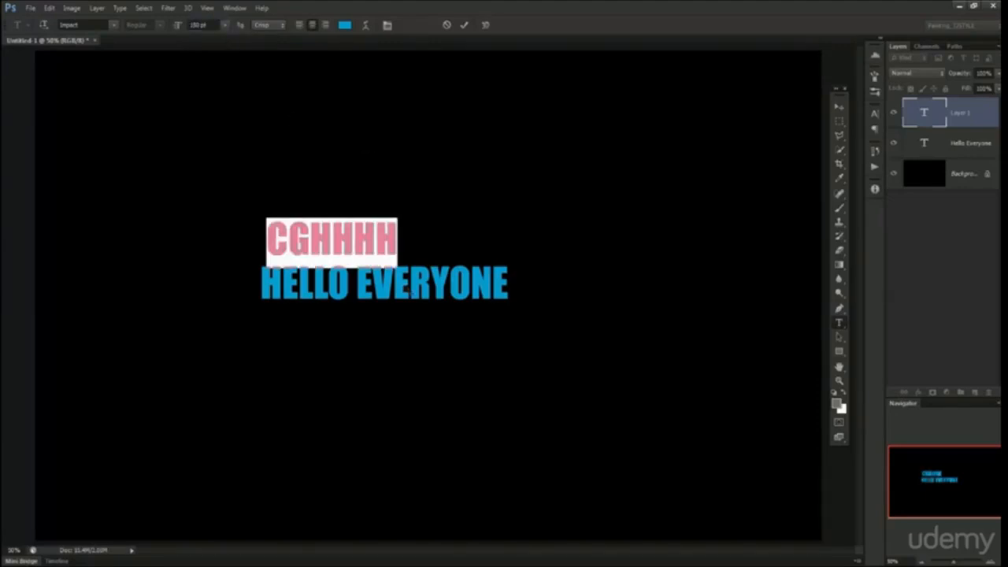
Step: Move the CGHHHH text up and to the right, commit it and leave its layer deselected
left_click_drag(410, 290, 531, 257)
left_click(926, 277)
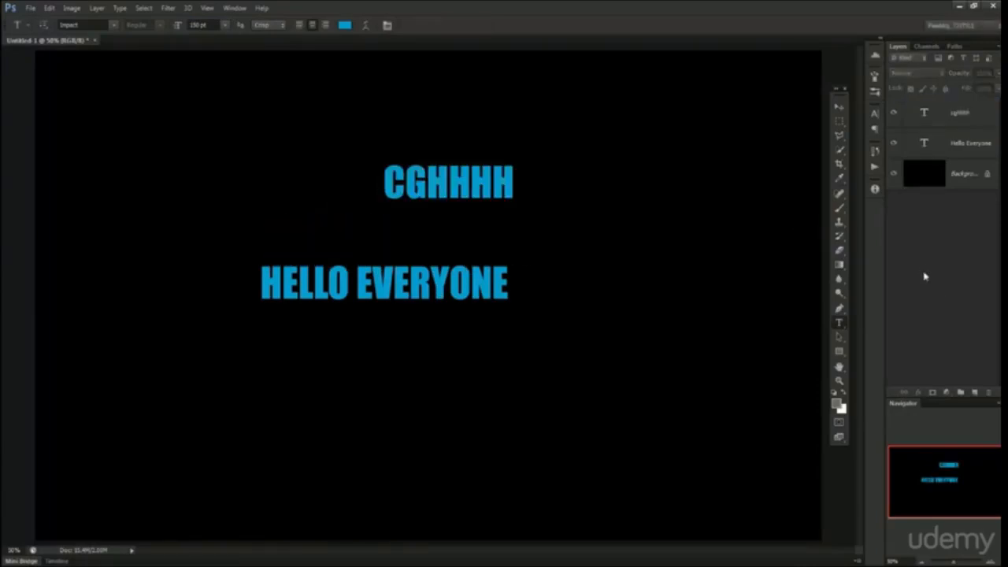
left_click(928, 118)
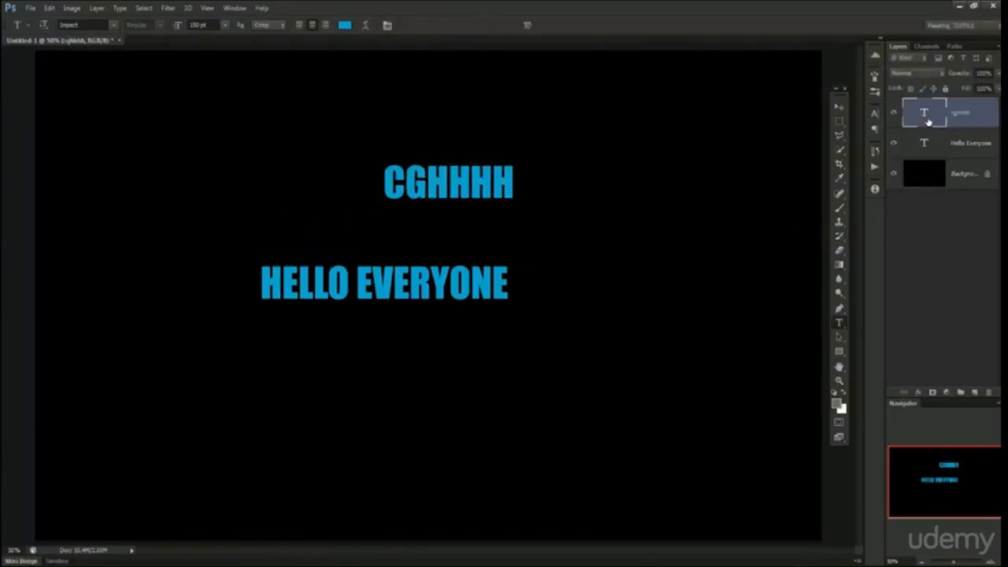
left_click(951, 230)
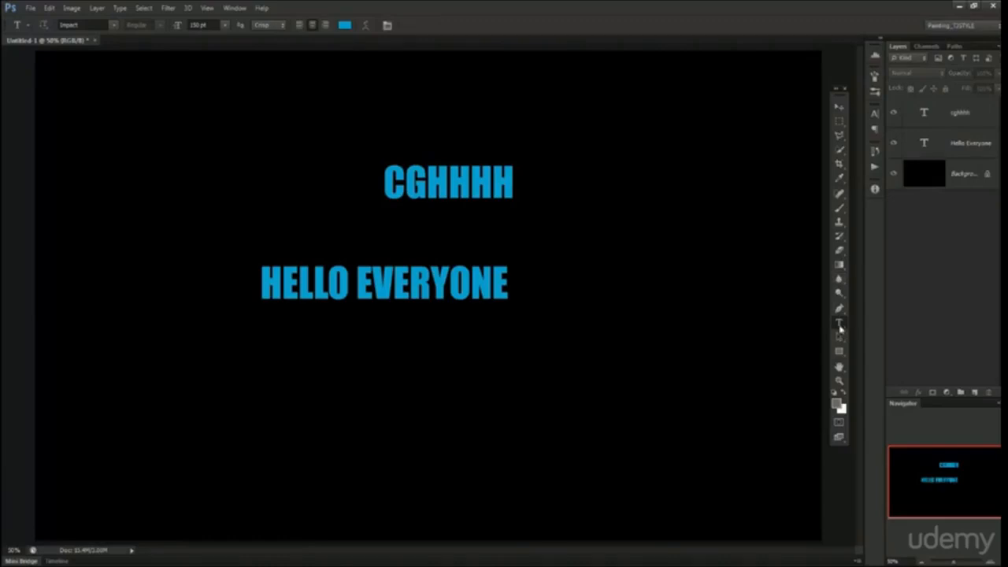
Step: Create an empty text layer below HELLO EVERYONE with the Horizontal Type tool and leave it deselected
left_click_drag(840, 327, 896, 326)
left_click(463, 409)
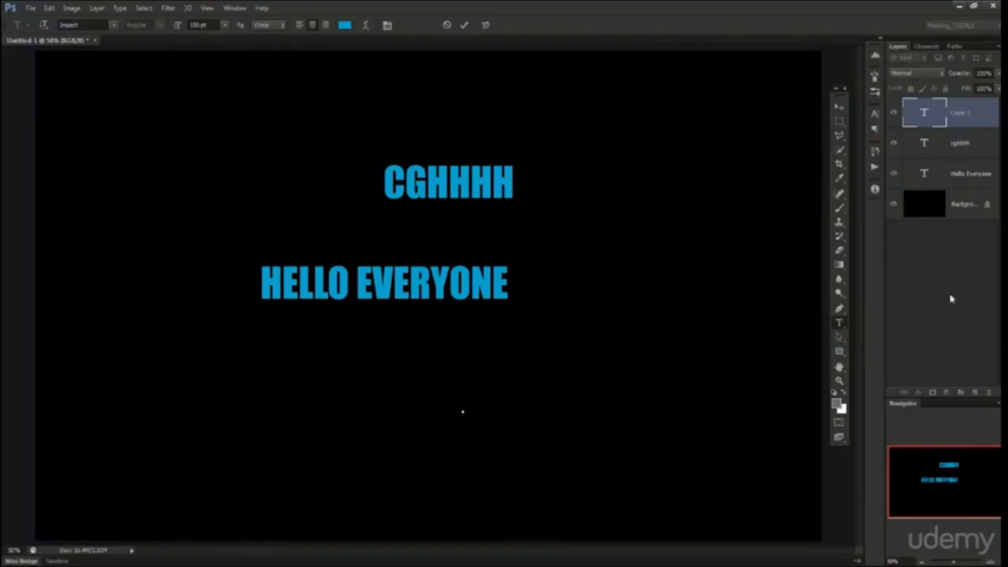
left_click(934, 349)
Step: Add a new blank layer and start text on it to turn it into a text layer
left_click(975, 392)
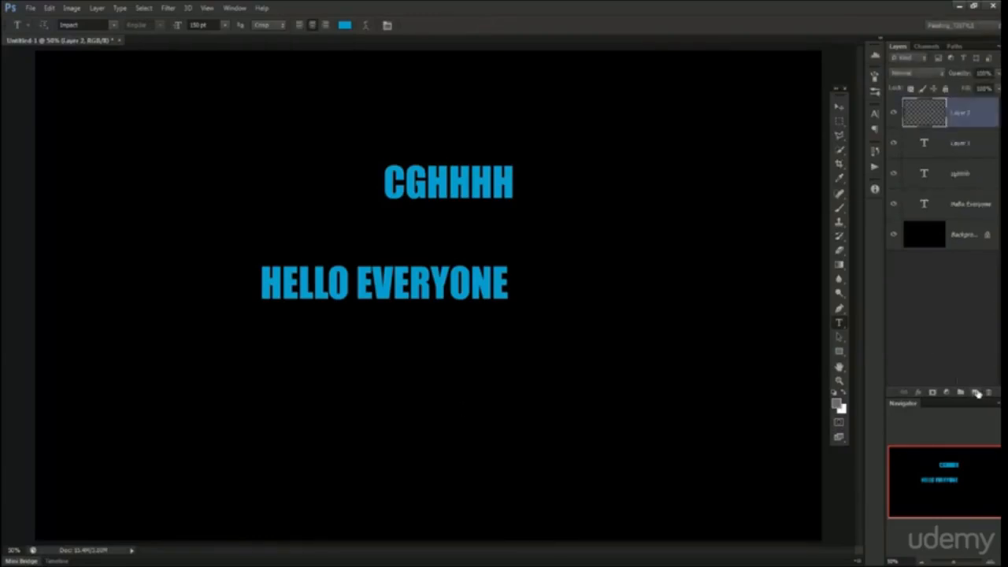
left_click(323, 382)
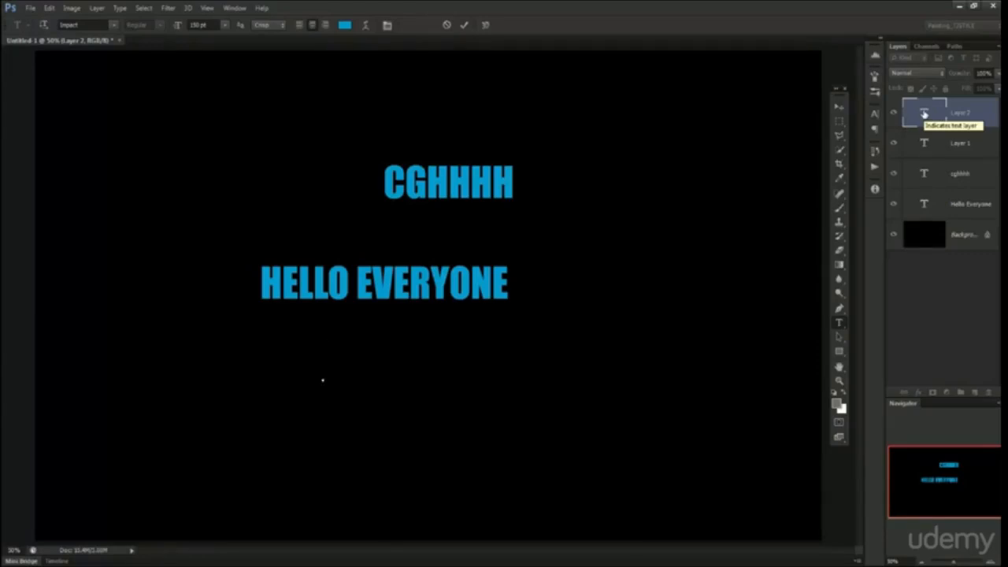
left_click(946, 117)
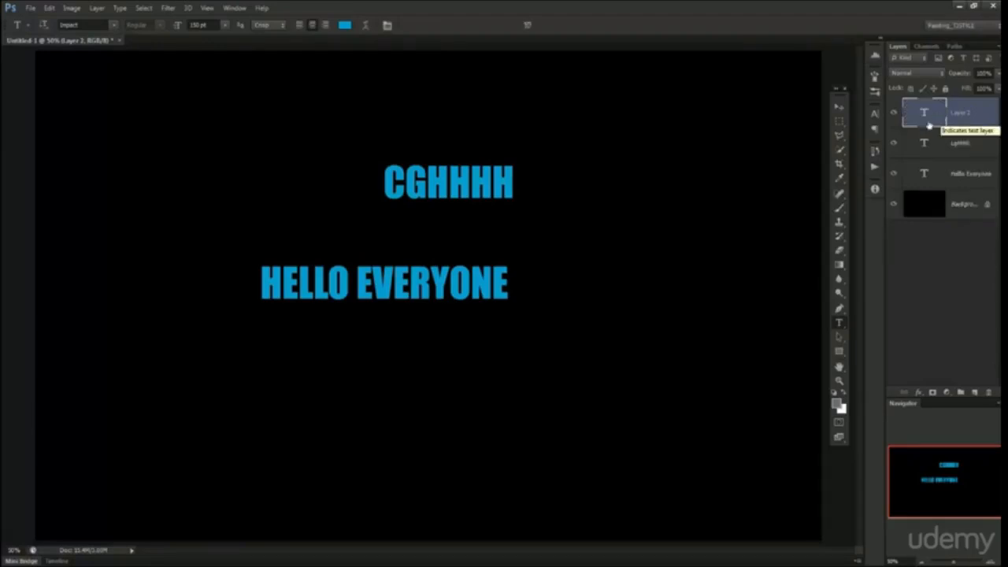
Step: Group the three text layers and undo the grouping
left_click(941, 174, "shift")
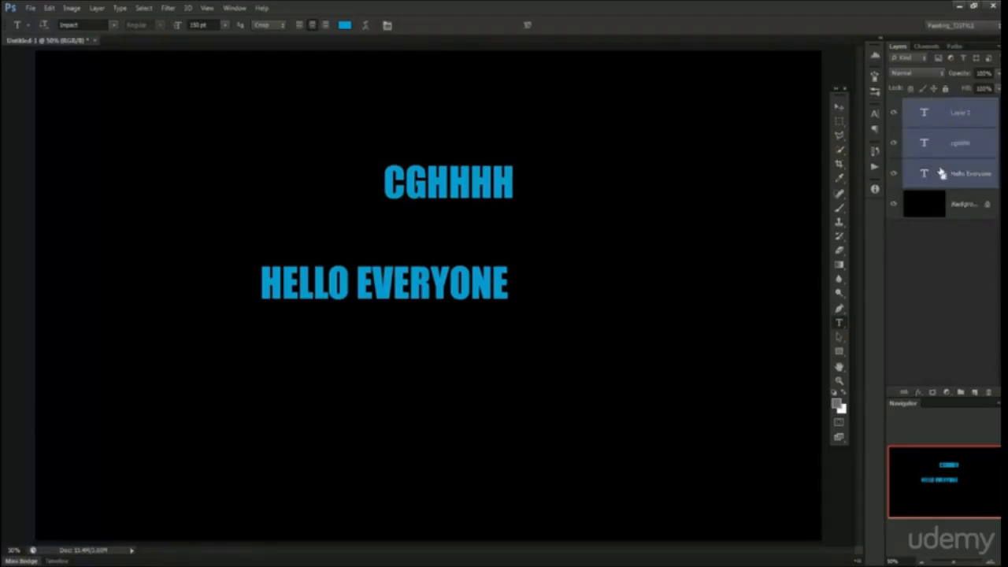
key("ctrl+g")
key("ctrl+z")
Step: Examine the blend modes available for the empty text layer, and leave all layers deselected
left_click(922, 115)
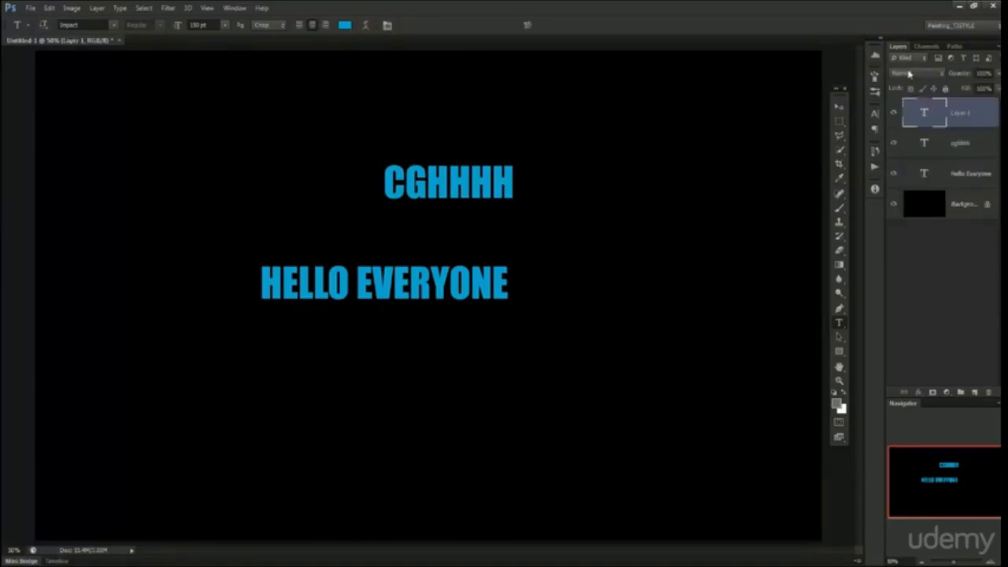
left_click(914, 74)
left_click(986, 259)
left_click(970, 306)
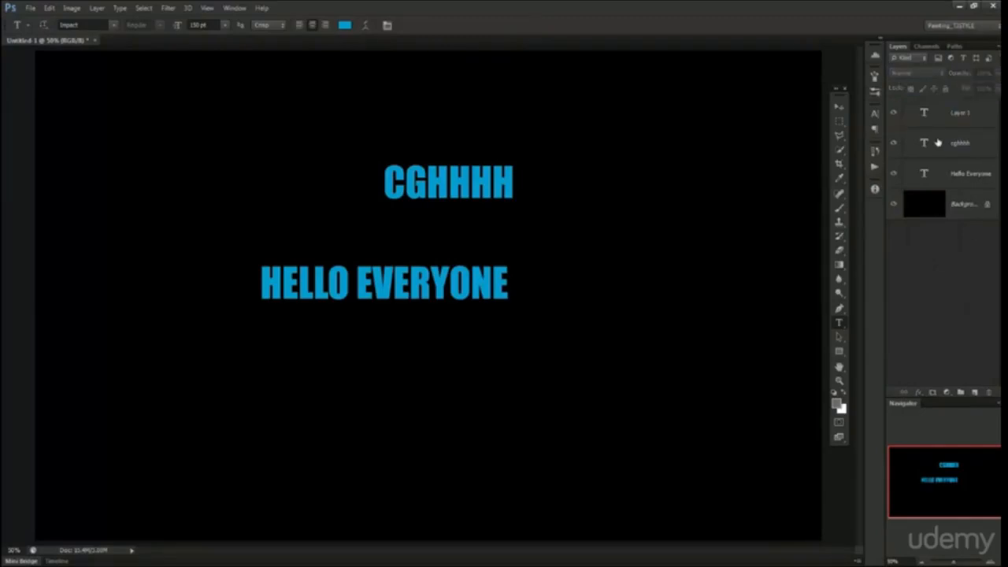
Step: Select the empty text layer, lock it completely and unlock it again
left_click(930, 116)
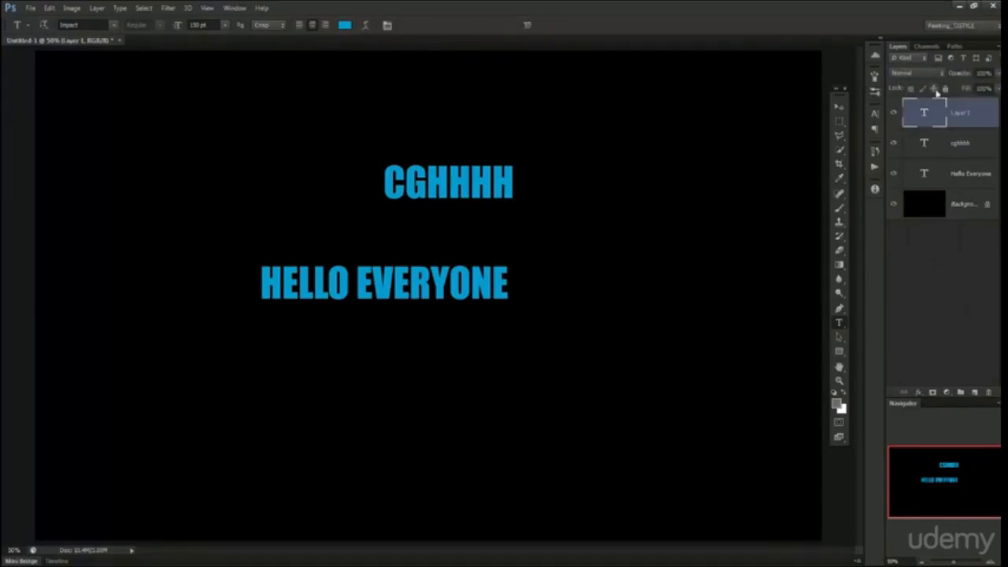
left_click(946, 89)
left_click(946, 89)
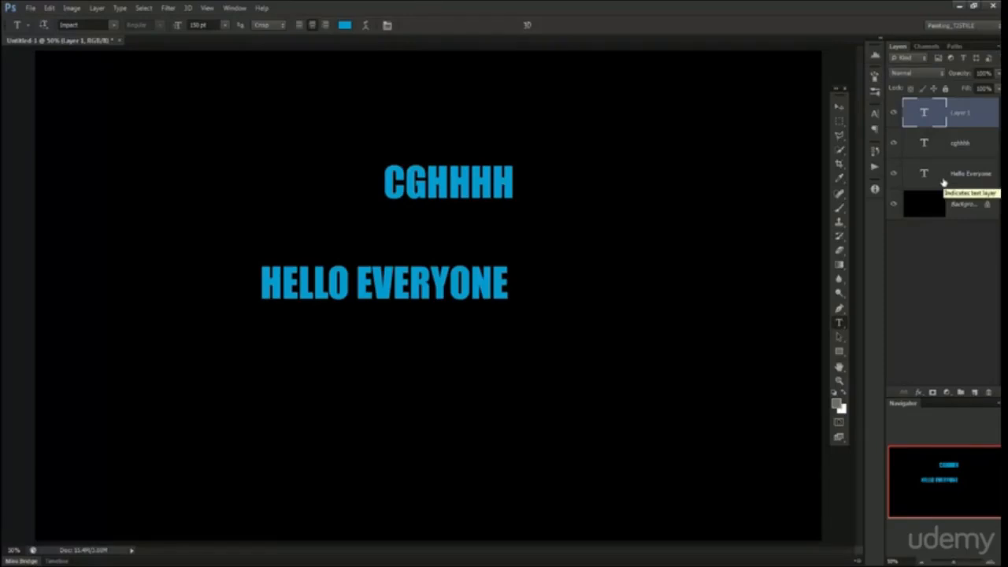
Step: Delete the Layer 1 and cghhhh text layers, and enlarge the HELLO EVERYONE text to about 137%
left_click(947, 146, "shift")
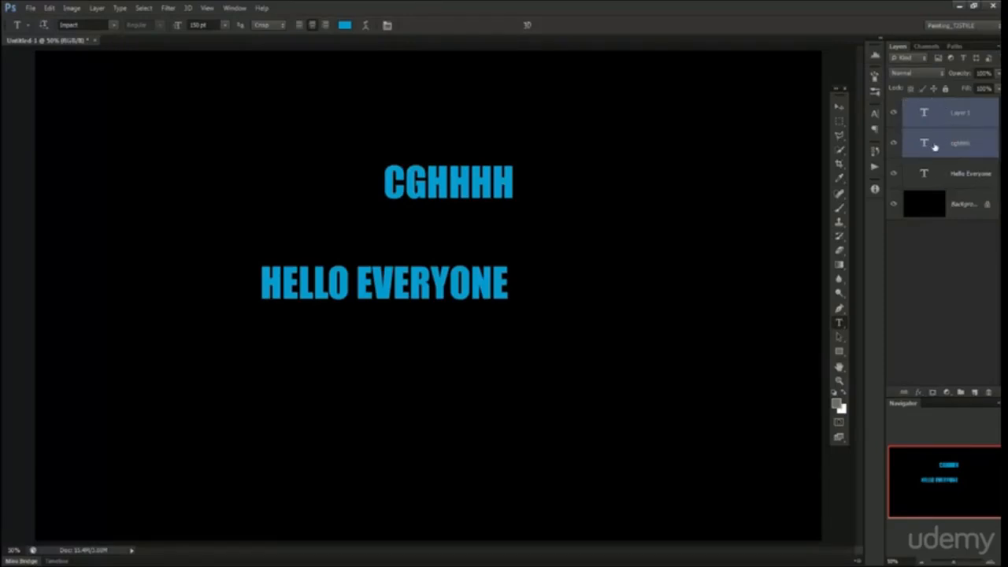
left_click_drag(934, 146, 989, 392)
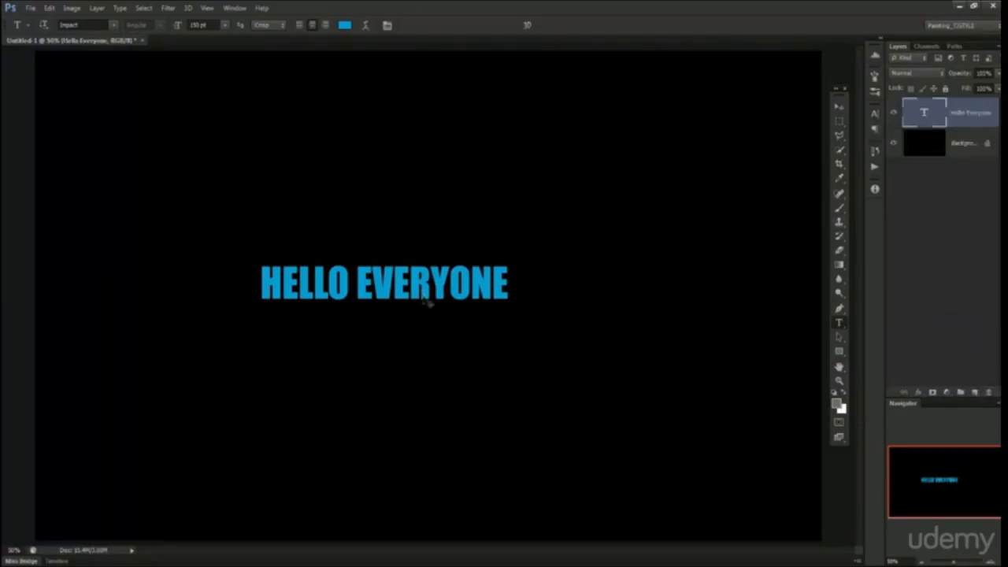
key("ctrl+t")
left_click_drag(515, 260, 555, 251)
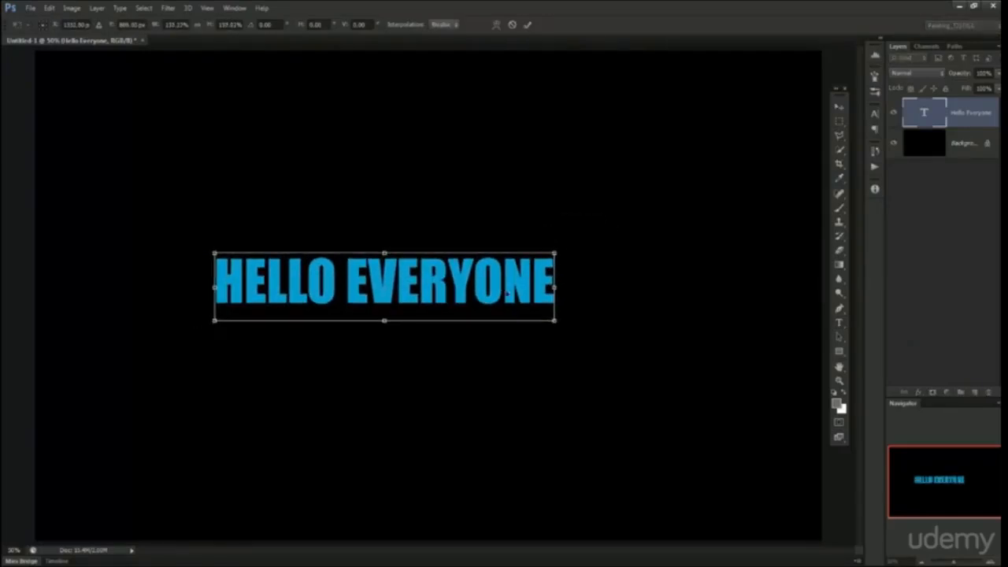
key("Return")
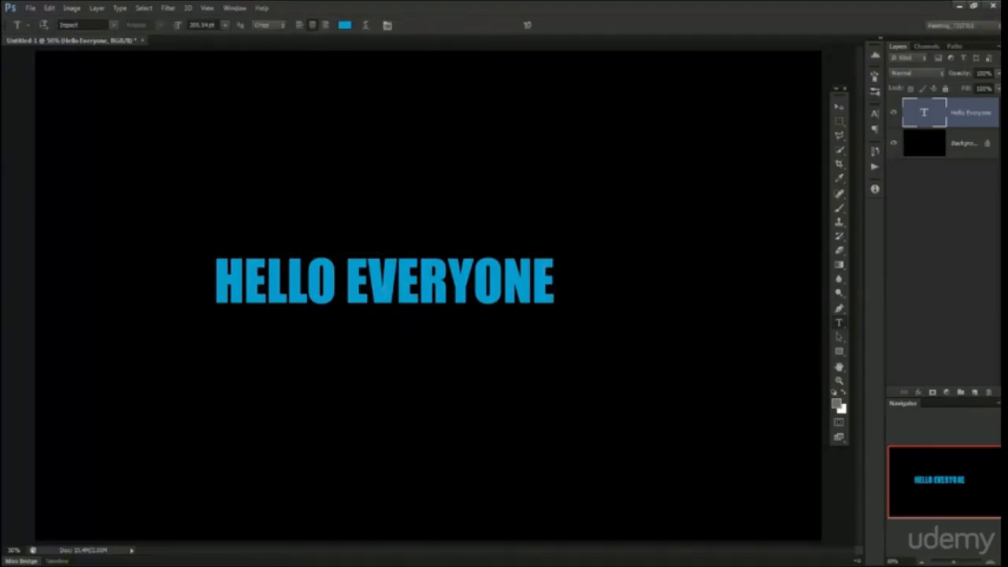
left_click(911, 561)
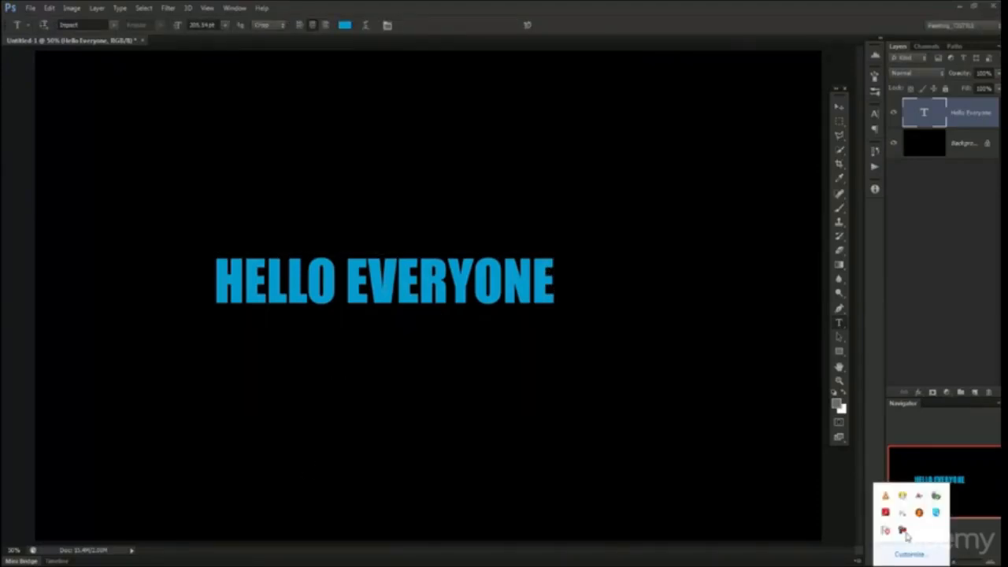
left_click(903, 531)
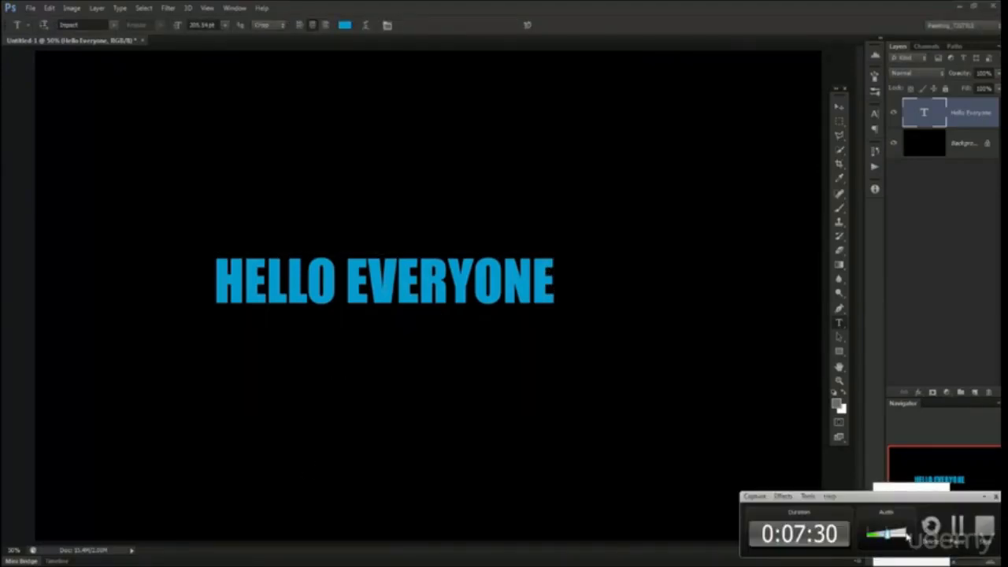
left_click(984, 497)
left_click(961, 346)
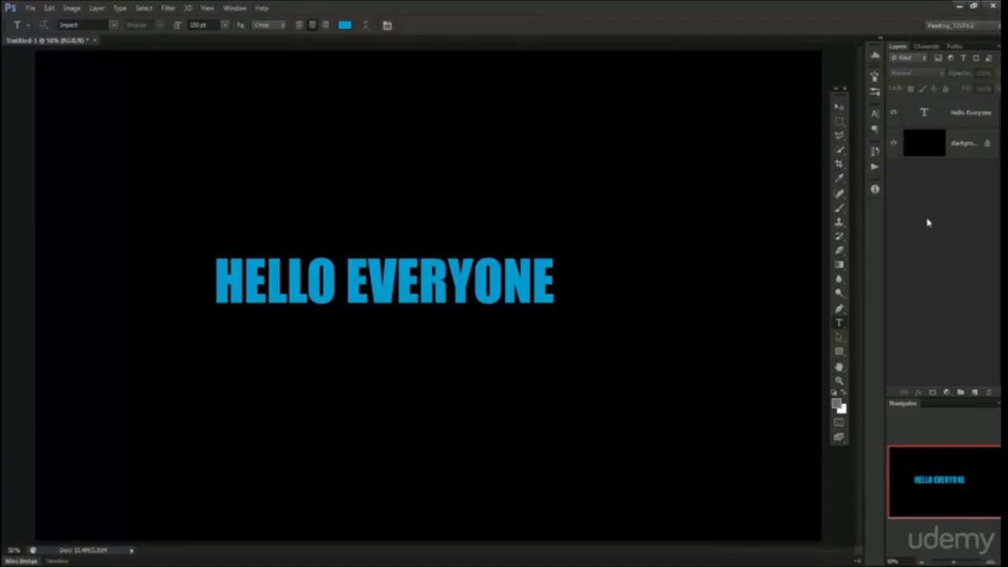
Step: Move the HELLO EVERYONE text layer slightly to the right and scale it up to about 348%, beyond the canvas edges
left_click(925, 111)
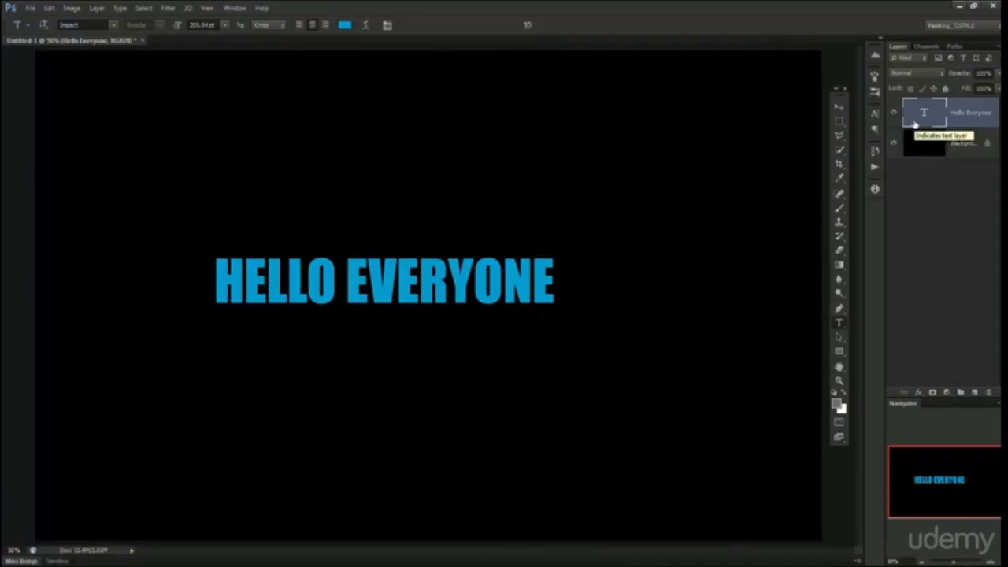
key("v")
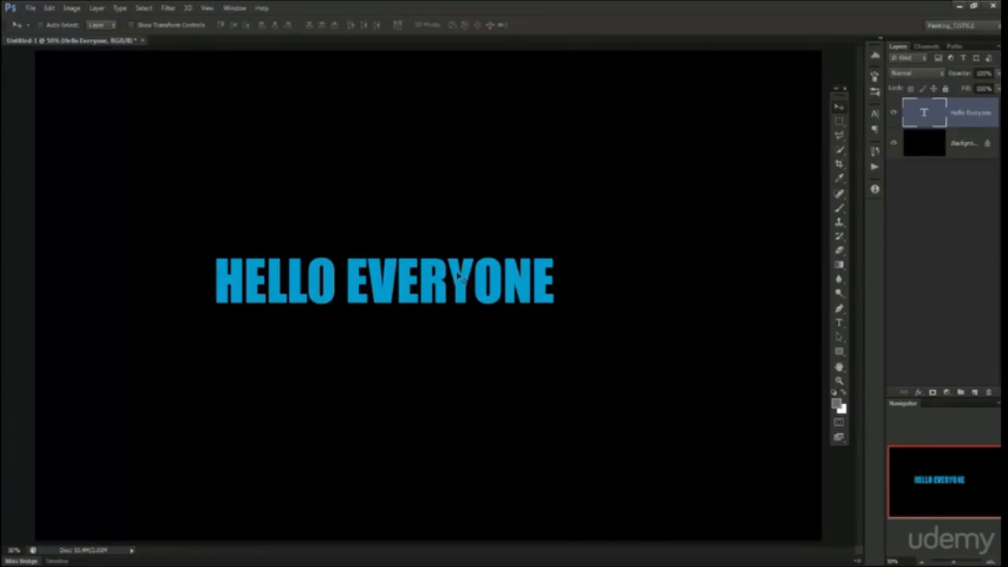
left_click_drag(555, 288, 522, 268)
key("ctrl+t")
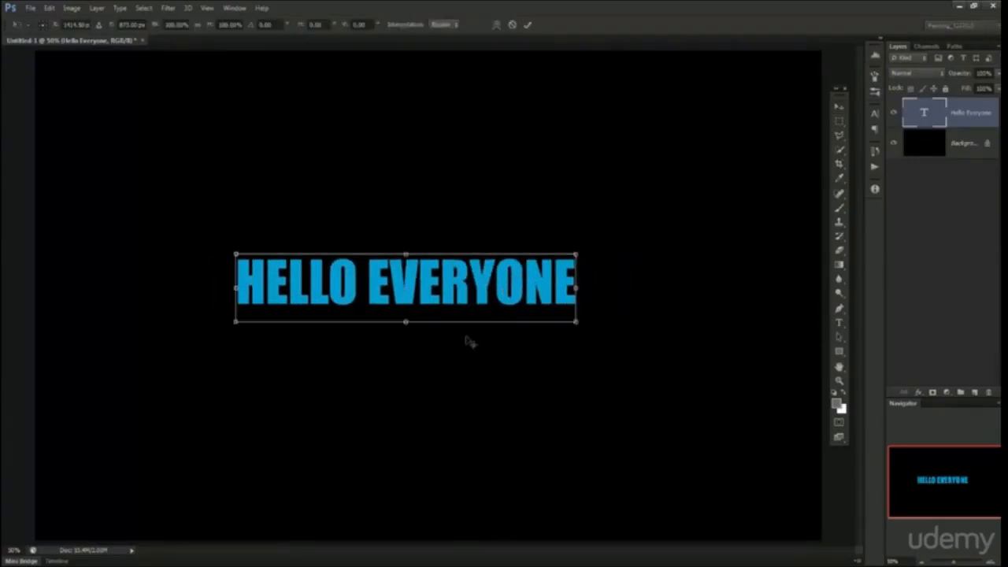
left_click_drag(579, 253, 971, 45)
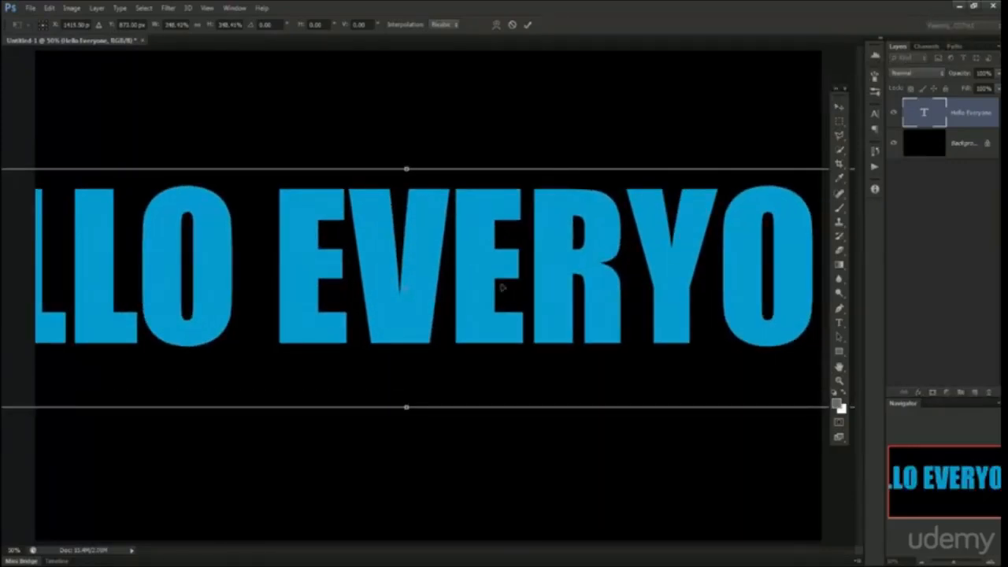
key("Return")
Step: Examine the edges of the enlarged letters at up to 800% magnification
key("ctrl+plus")
key("ctrl+plus")
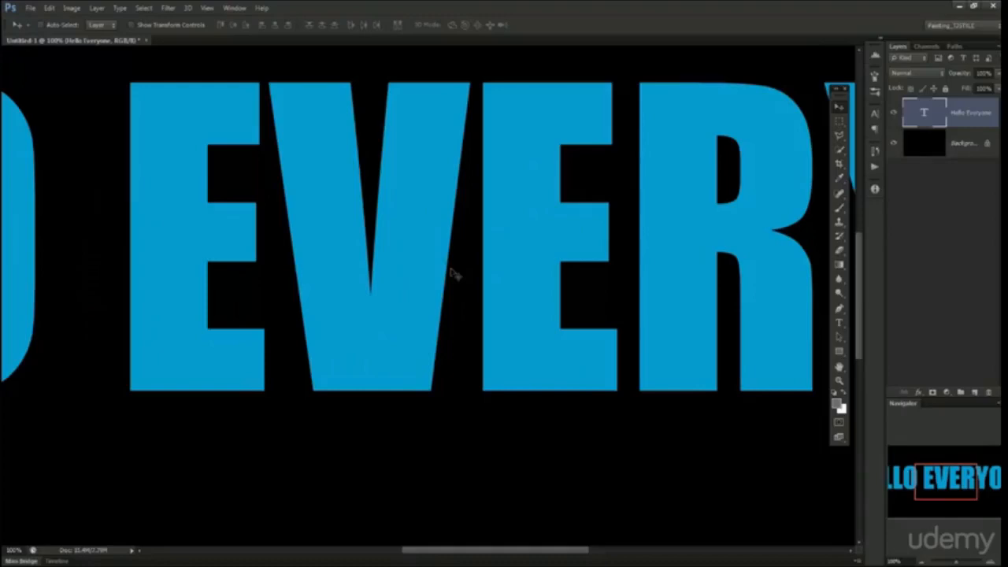
left_click(477, 214, "ctrl")
left_click(477, 214, "ctrl")
left_click(347, 220, "ctrl")
left_click(348, 220, "ctrl")
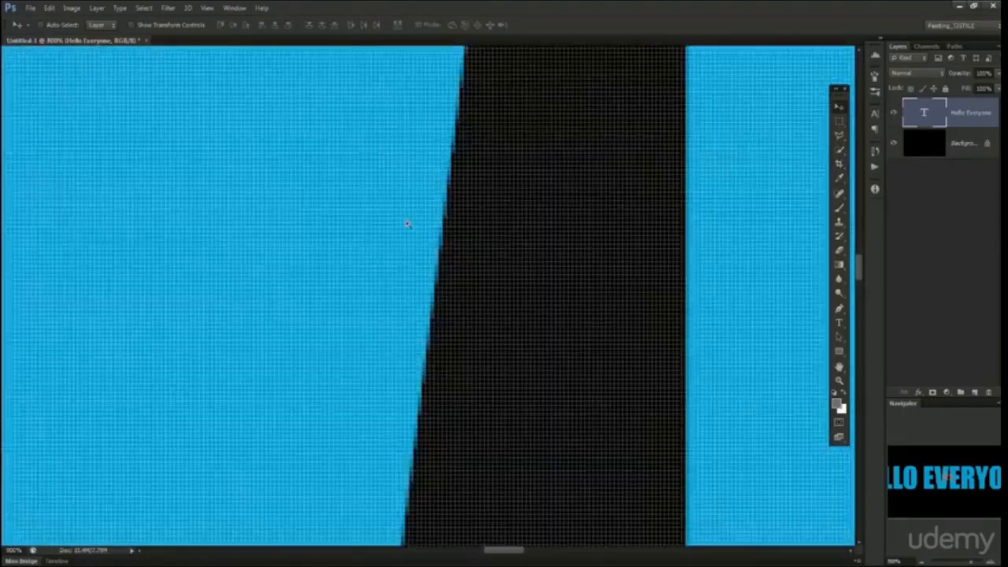
scroll(453, 184, "down", 5)
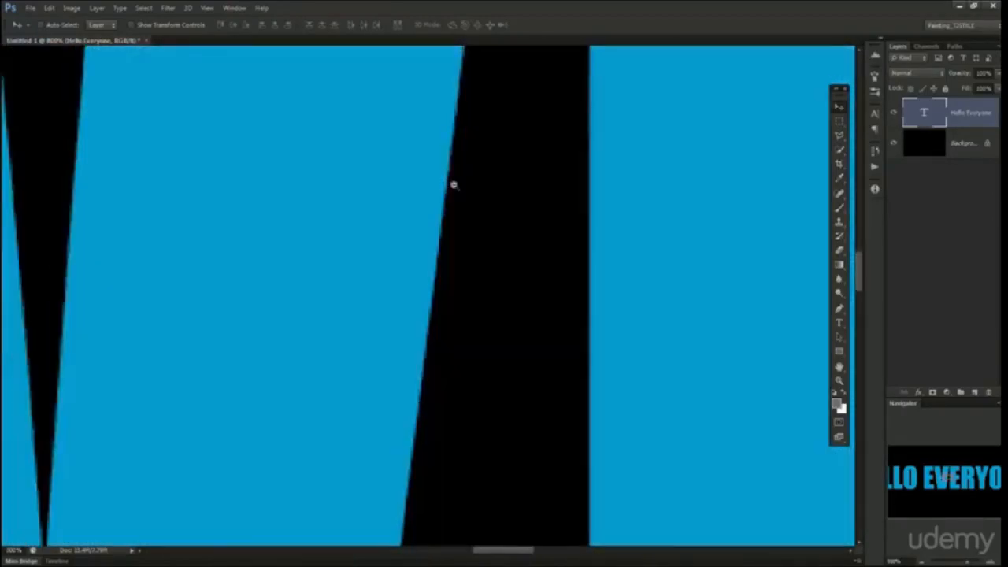
scroll(454, 184, "down", 3)
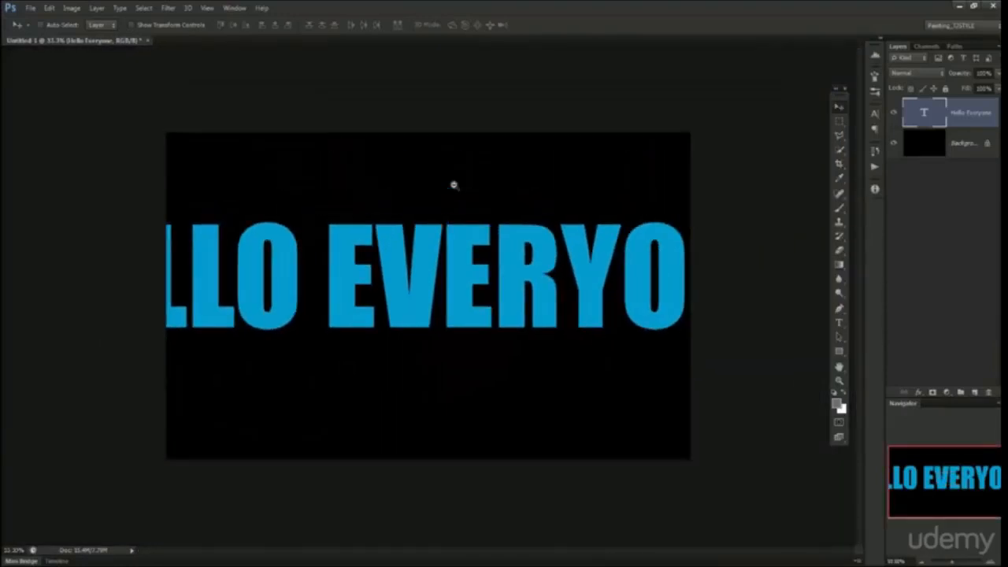
Step: Scale the HELLO EVERYONE text down to about 61% so it fits inside the canvas, and centre it horizontally
key("ctrl+t")
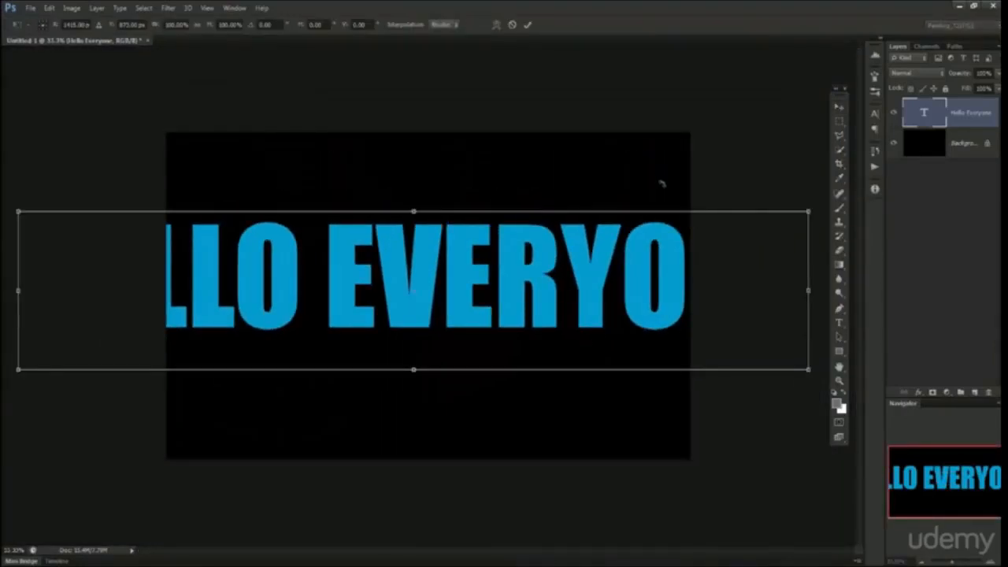
key("ctrl+minus")
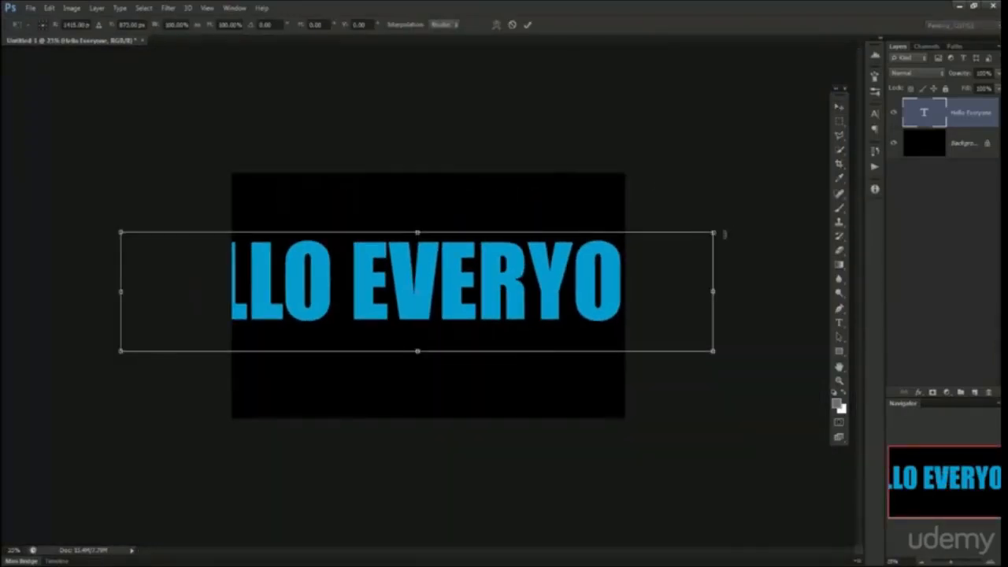
left_click_drag(714, 232, 646, 209)
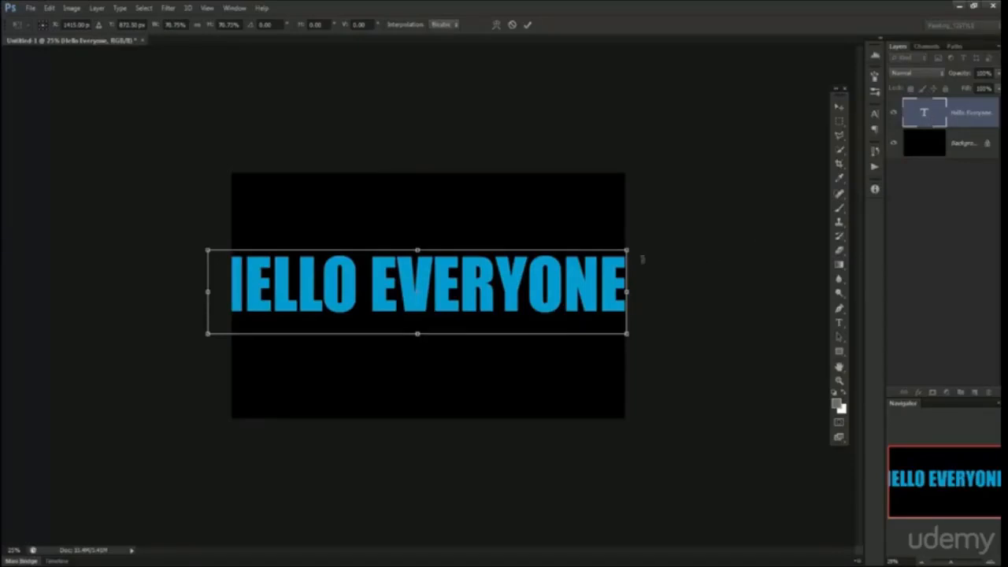
left_click_drag(628, 251, 606, 250)
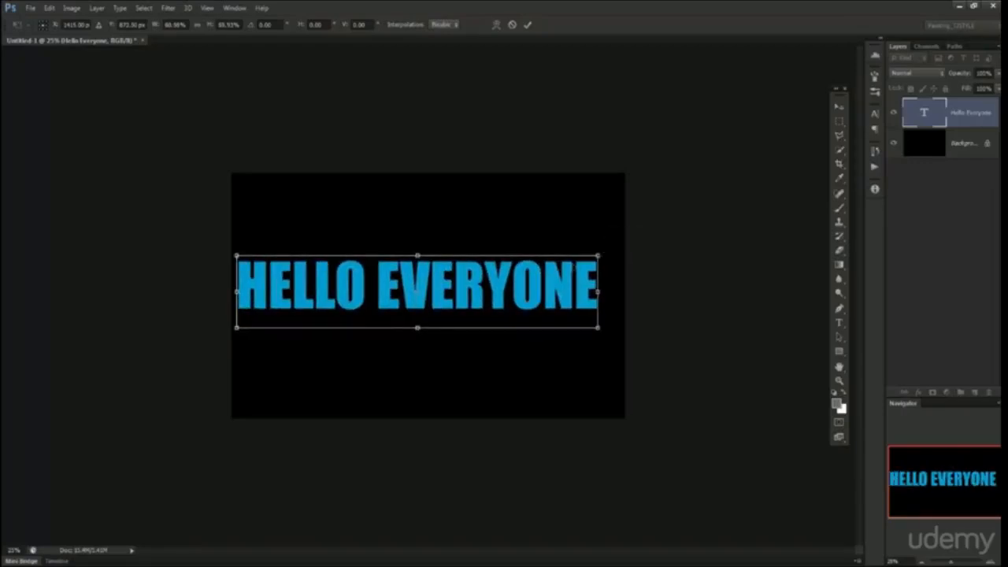
mouse_move(495, 278)
left_mouse_down()
mouse_move(520, 277)
mouse_move(508, 287)
left_mouse_up()
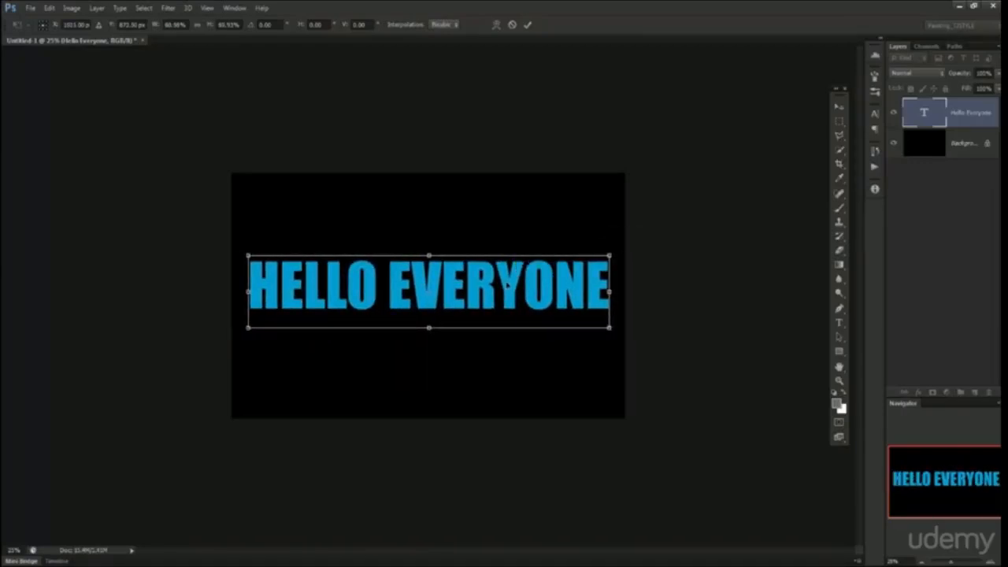
key("Return")
key("ctrl+plus")
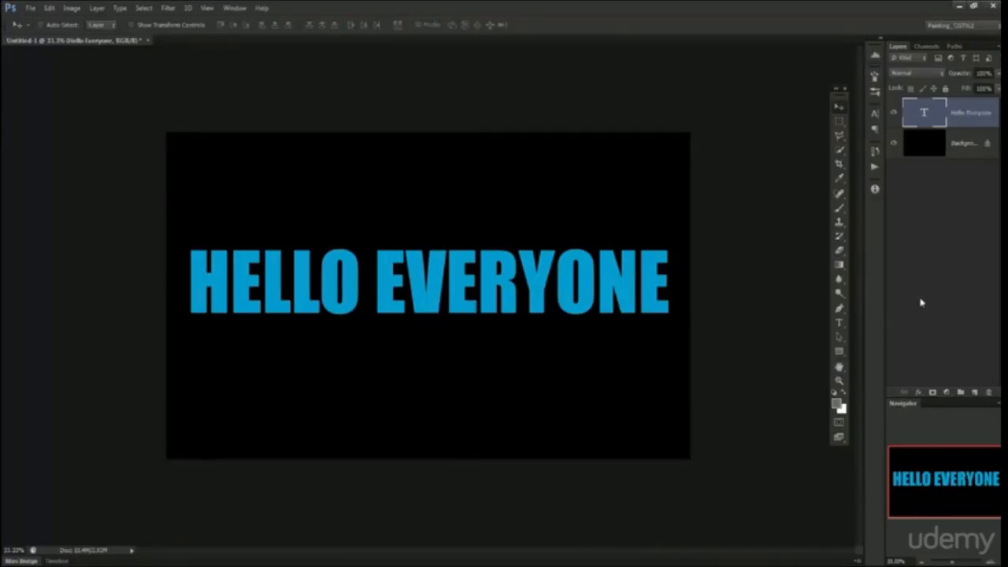
Step: Activate the Brush tool and add a new blank layer above the text layer
key("b")
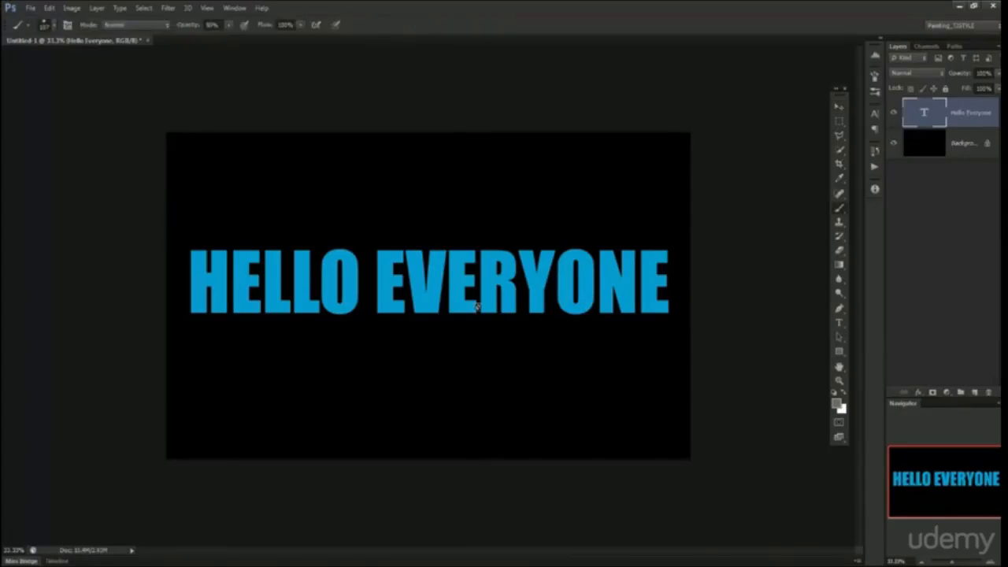
left_click(977, 391)
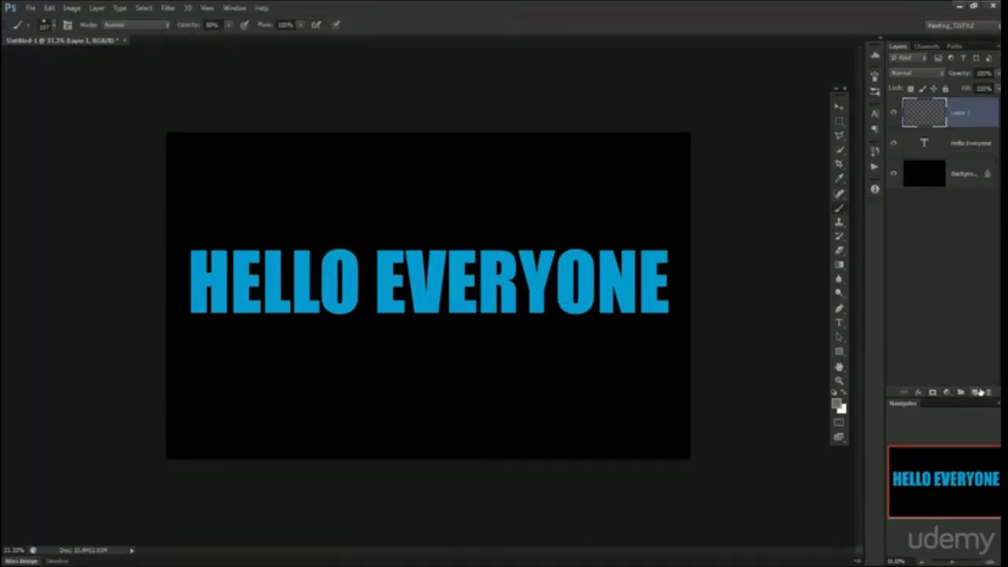
Step: Try soft grey brush dabs of increasing size over the text on the blank layer, undoing each one
left_click(575, 236)
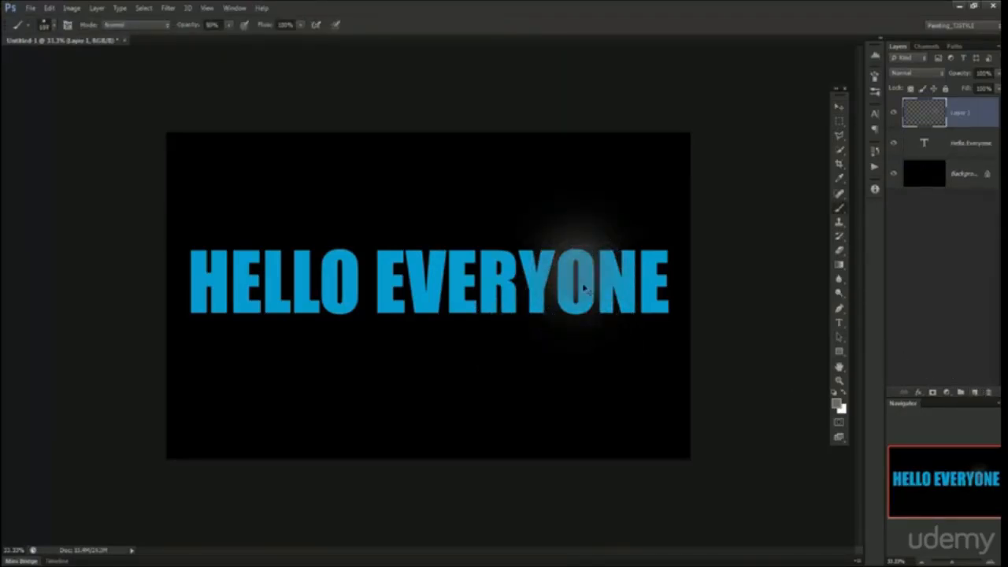
key("ctrl+z")
left_click_drag(383, 297, 457, 297)
left_click(438, 272)
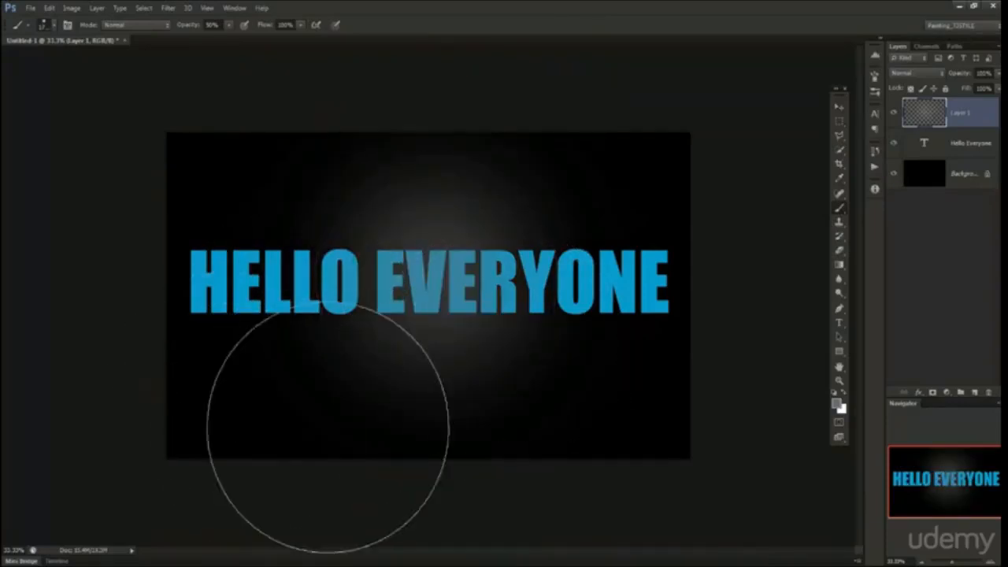
key("ctrl+z")
right_click(428, 306)
key("Escape")
left_click_drag(376, 263, 425, 267)
left_click(467, 286)
key("ctrl+z")
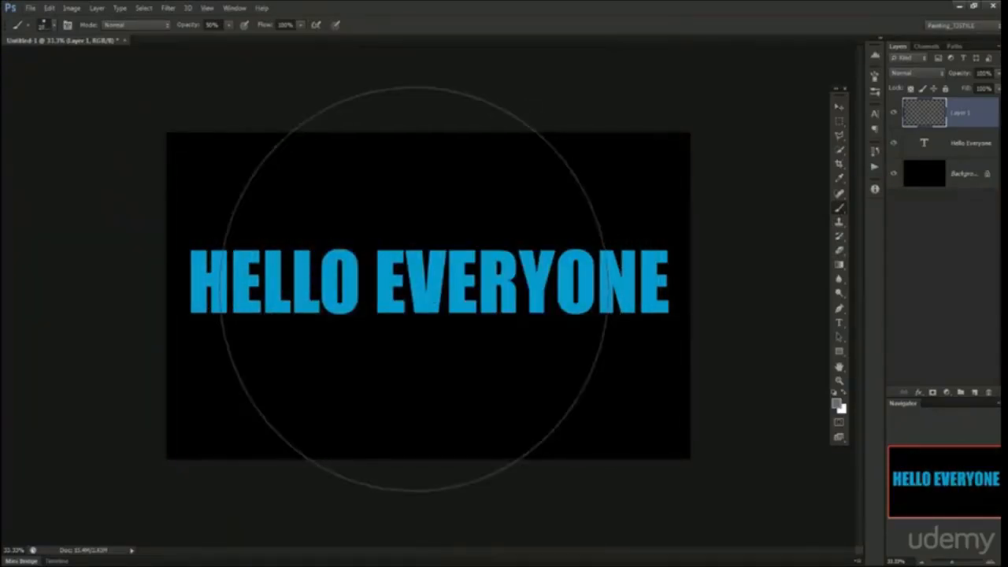
left_click(415, 289)
key("ctrl+z")
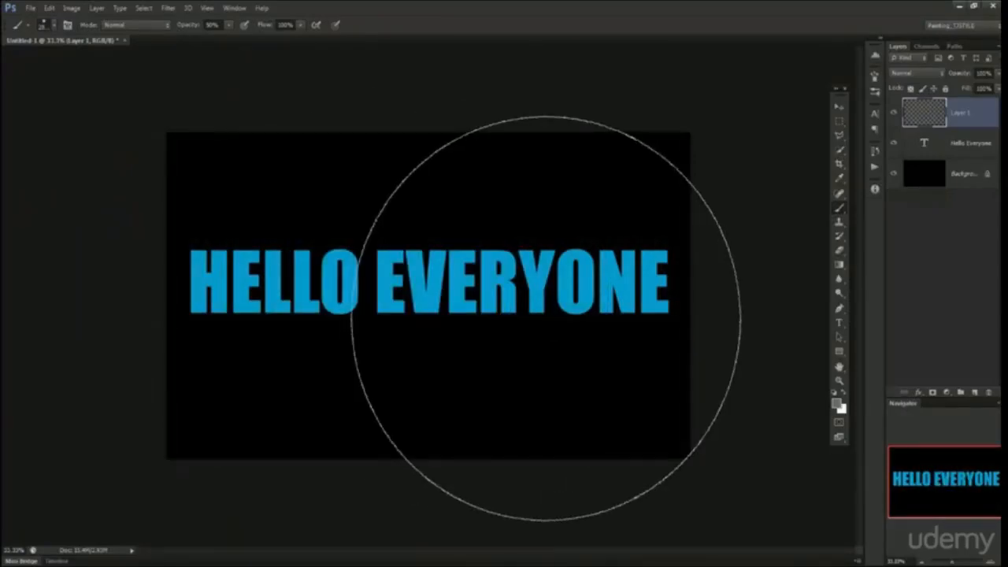
Step: Duplicate the HELLO EVERYONE text layer and offset the copy slightly up and to the left
left_click(918, 148)
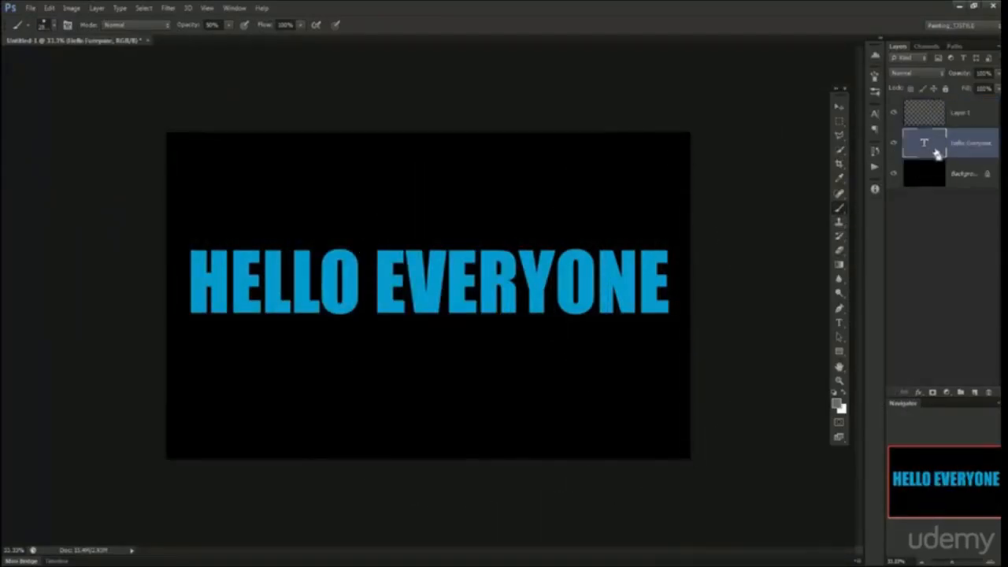
key("ctrl+j")
key("v")
mouse_move(570, 314)
left_mouse_down()
mouse_move(580, 315)
mouse_move(564, 297)
left_mouse_up()
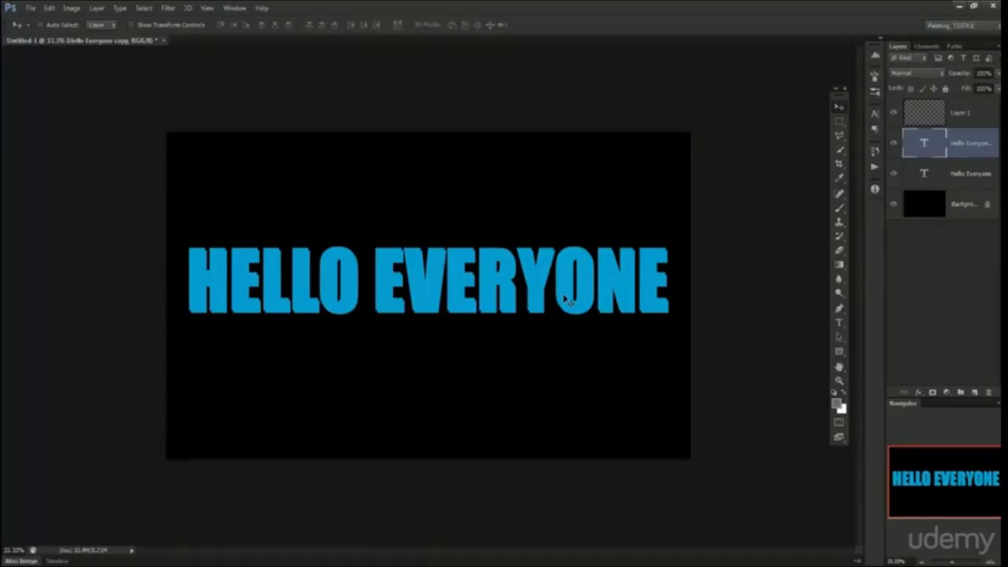
Step: Invert the black Background layer to white
left_click(942, 218)
key("ctrl+i")
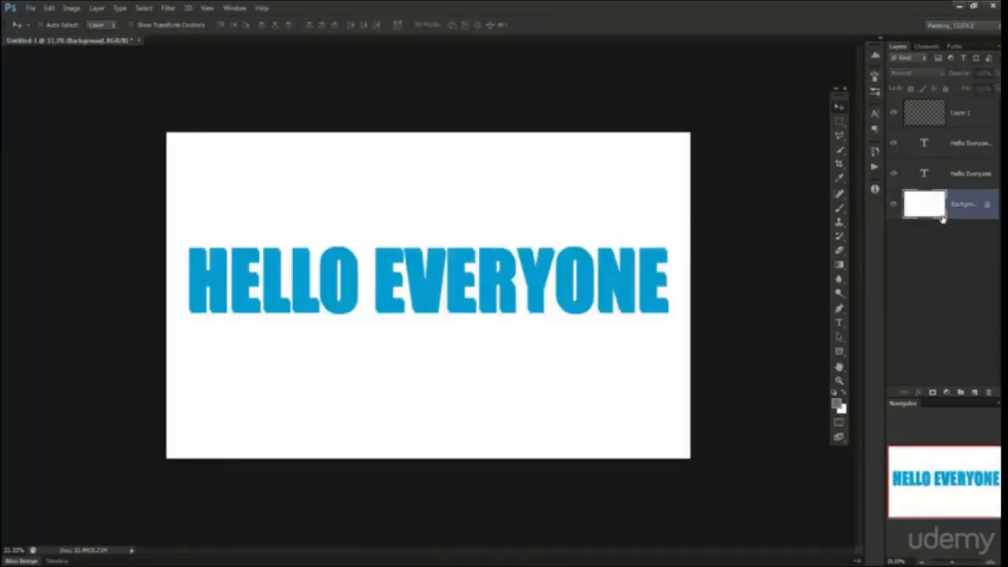
Step: Try selecting all the text for editing on the original HELLO EVERYONE layer and on its copy with the Type tool, leaving both unedited
double_click(925, 174)
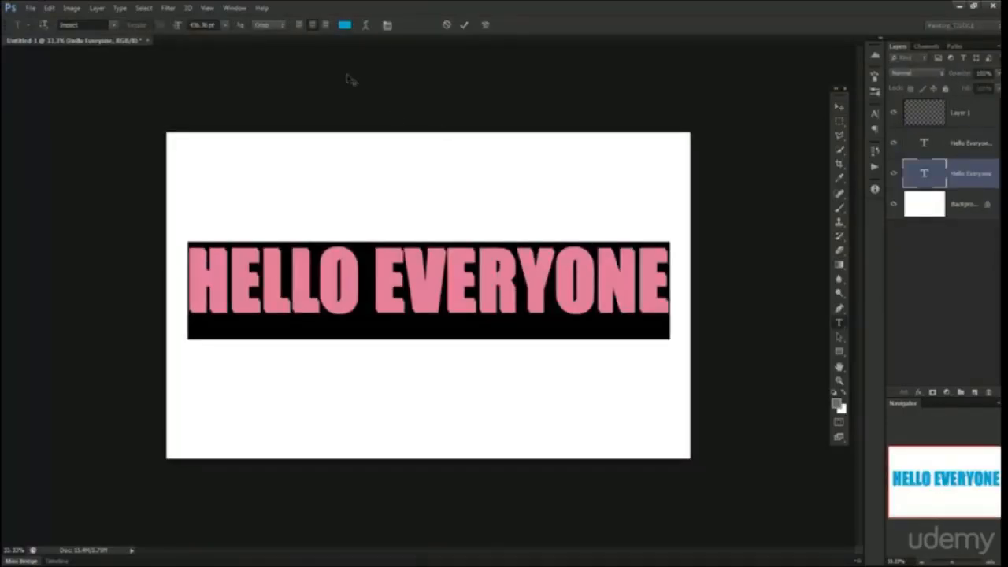
left_click(925, 285)
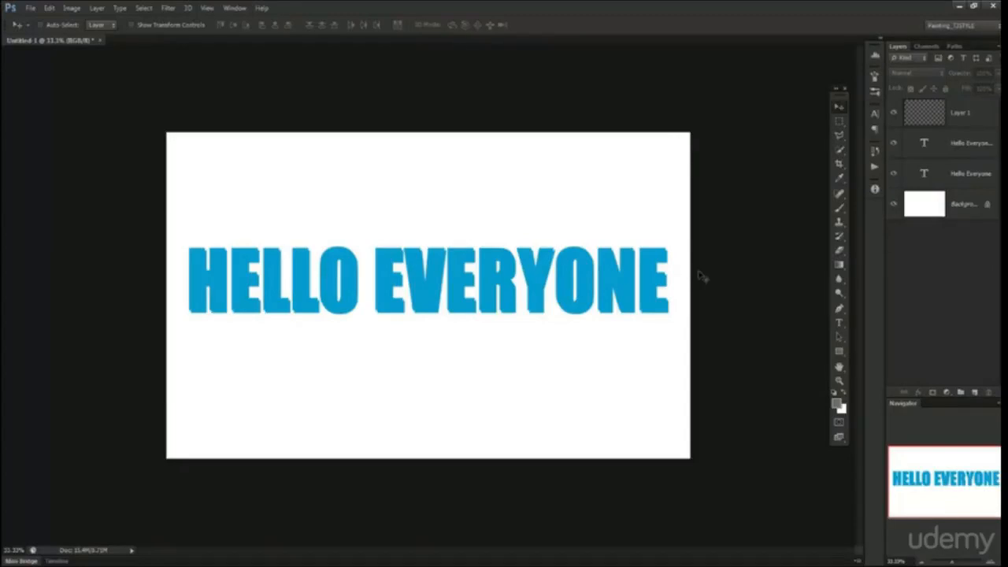
key("t")
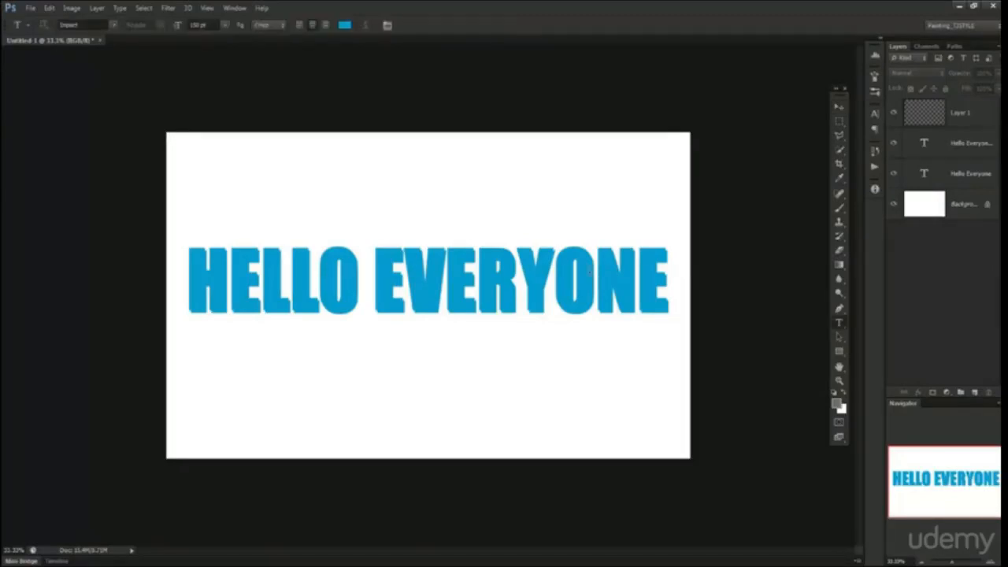
left_click(646, 277)
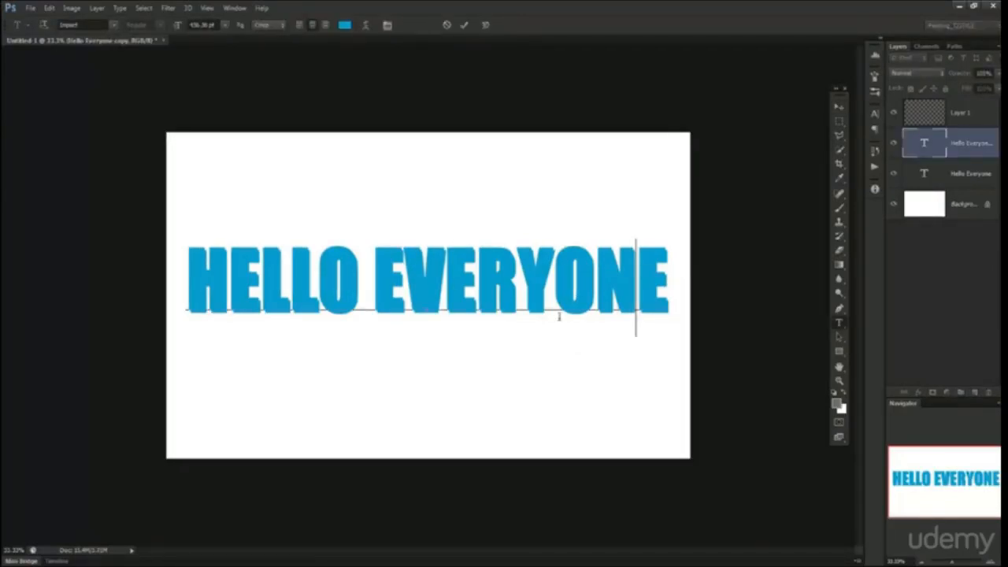
key("ctrl+a")
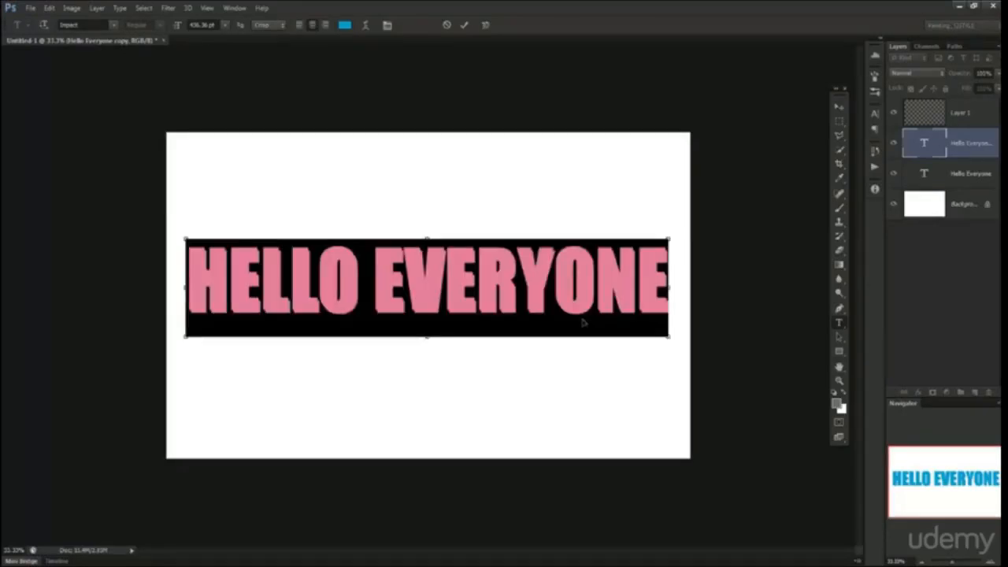
key("ctrl+Return")
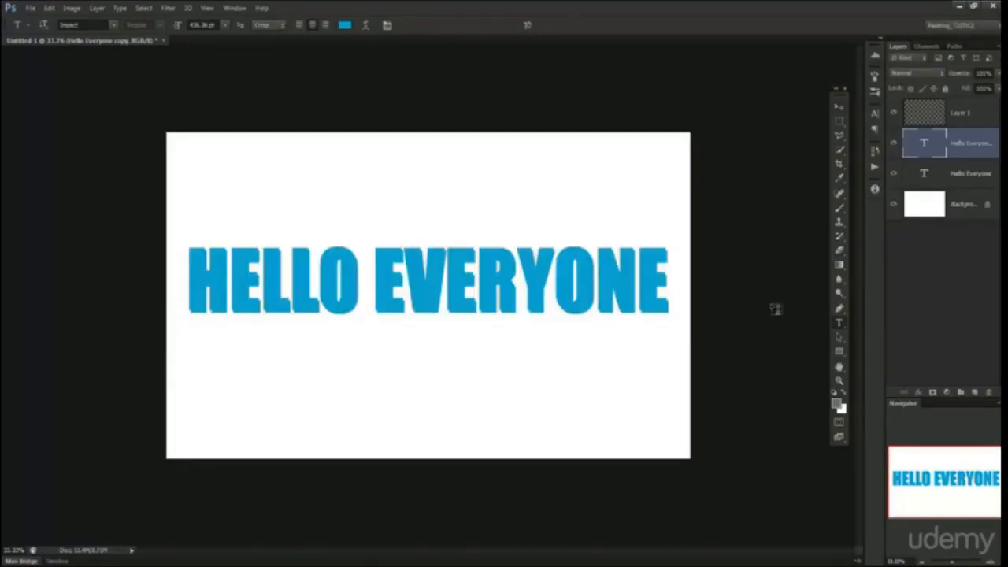
key("v")
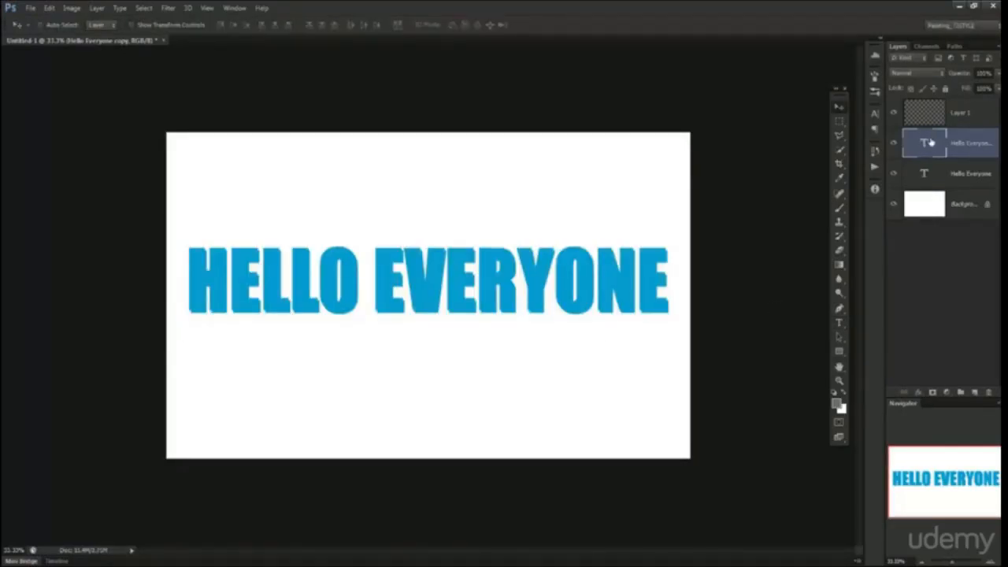
left_click(947, 275)
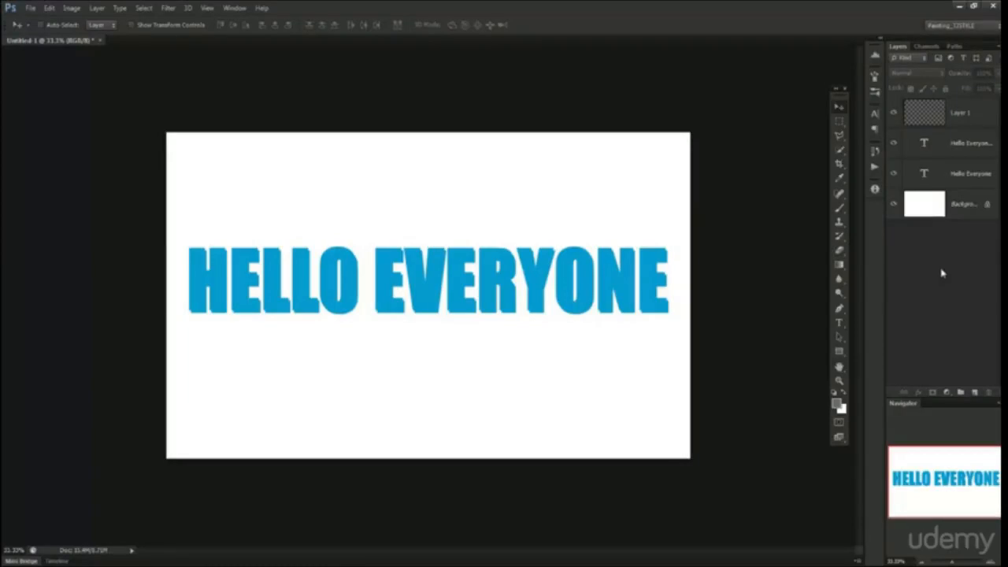
Step: Try small layer thumbnails, and switch back to large thumbnails
right_click(942, 273)
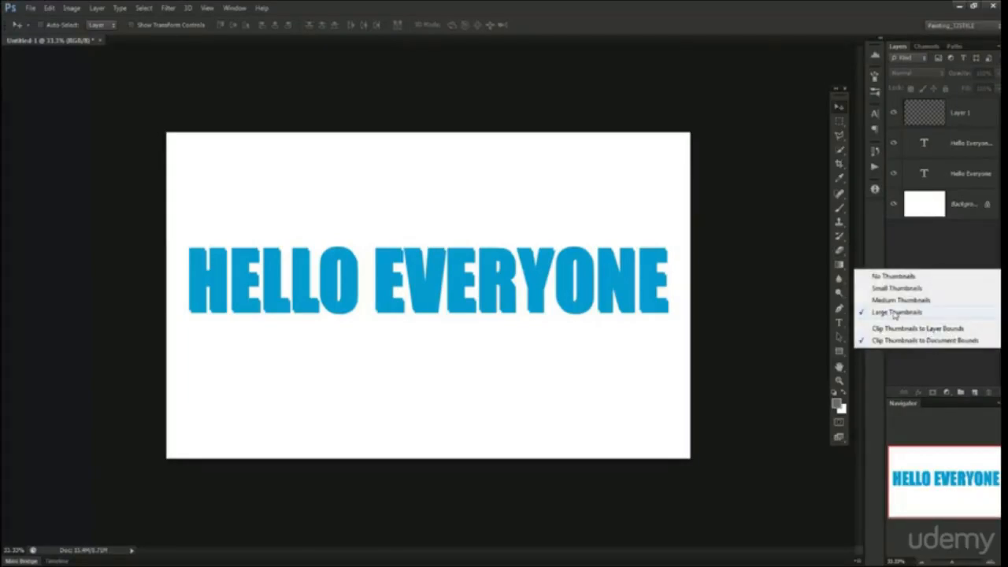
left_click(894, 288)
right_click(948, 252)
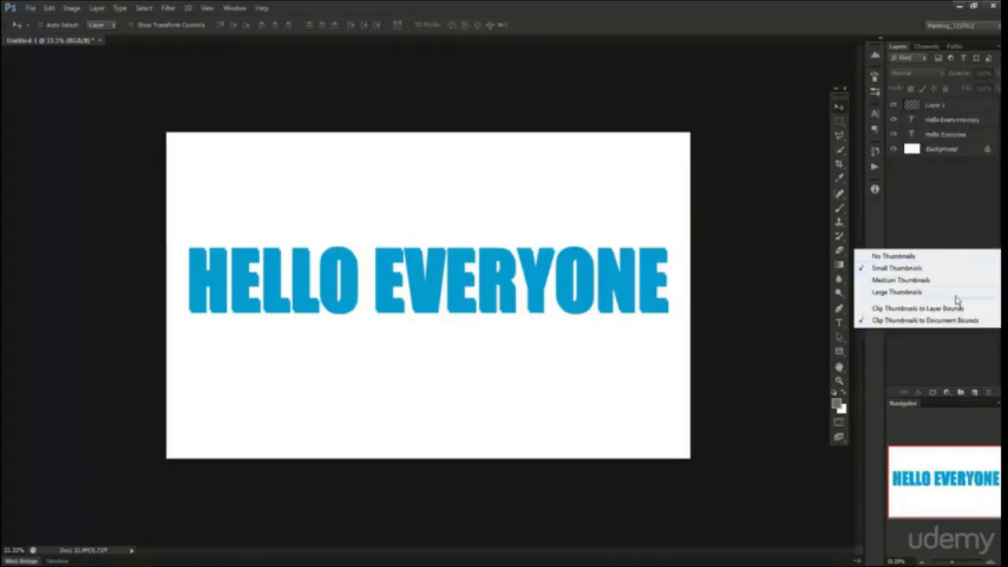
left_click(920, 291)
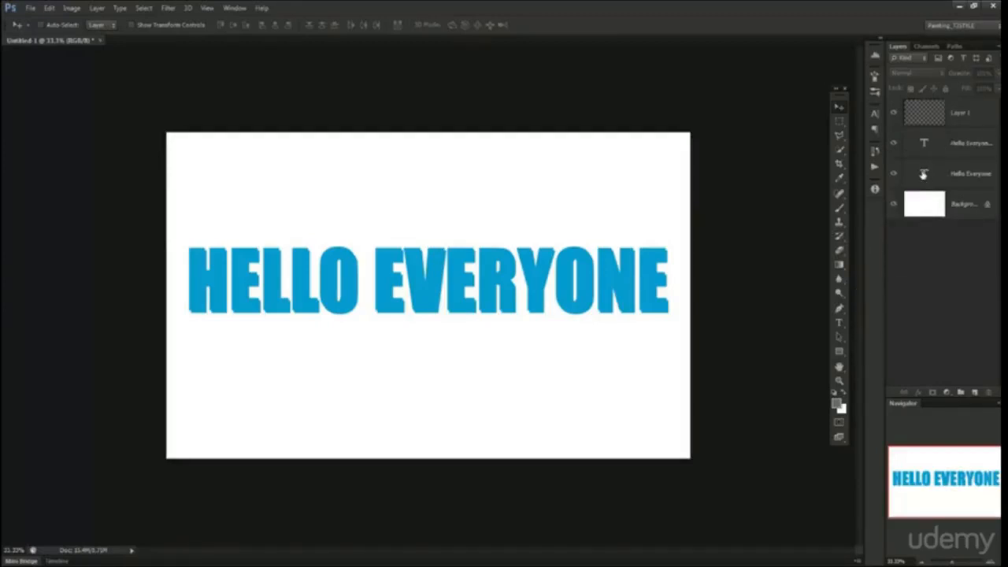
Step: Recolour the original HELLO EVERYONE text beneath the copy to black, 000000, and deselect the layer
double_click(925, 175)
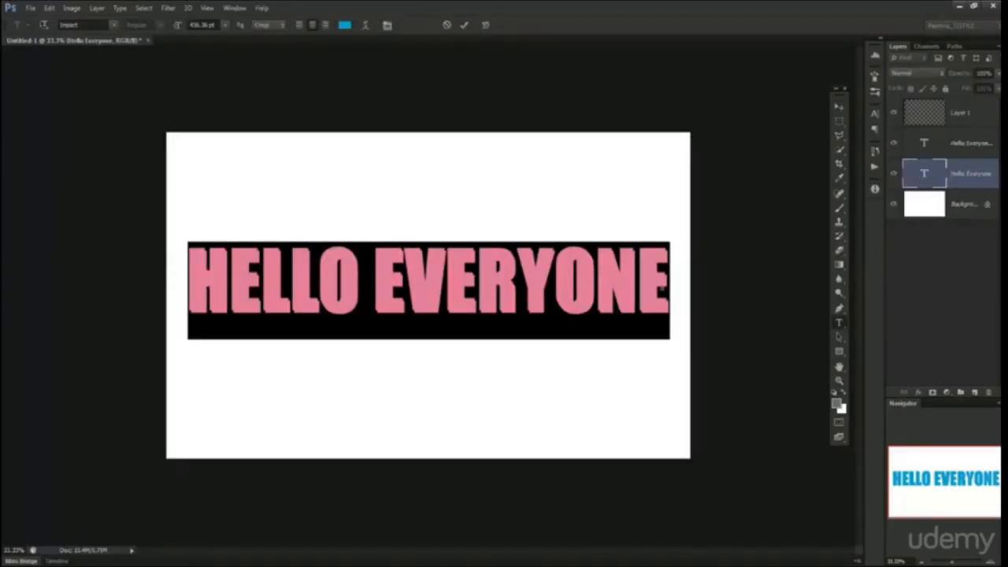
left_click(345, 25)
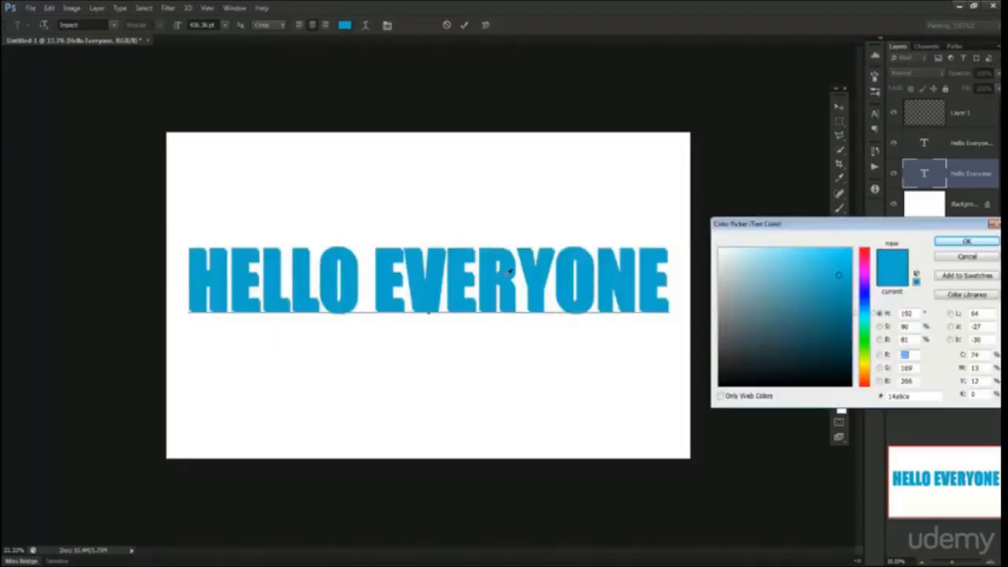
left_click_drag(756, 328, 686, 417)
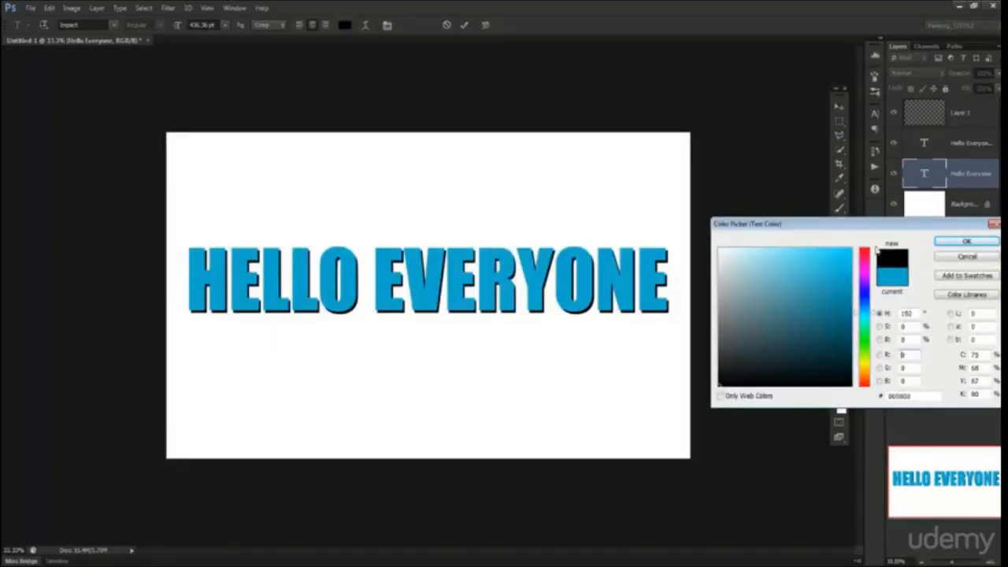
left_click(952, 243)
left_click(950, 302)
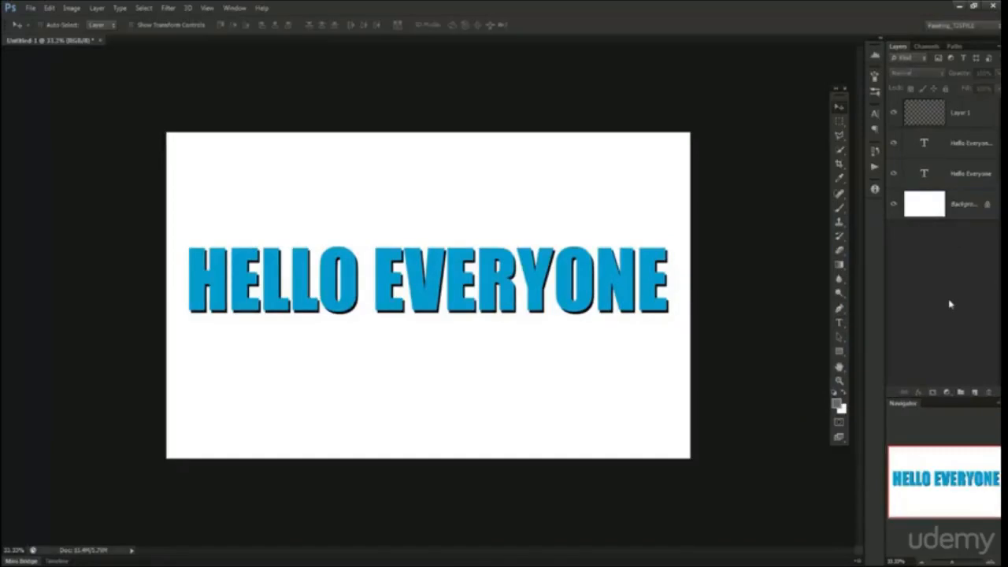
Step: Select the duplicated HELLO EVERYONE text layer
left_click(940, 173)
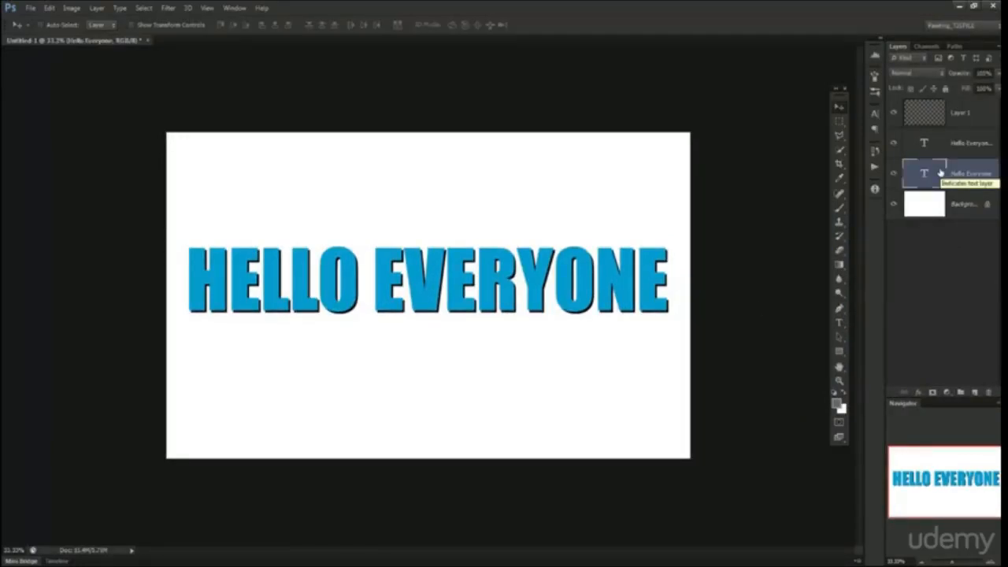
left_click(949, 251)
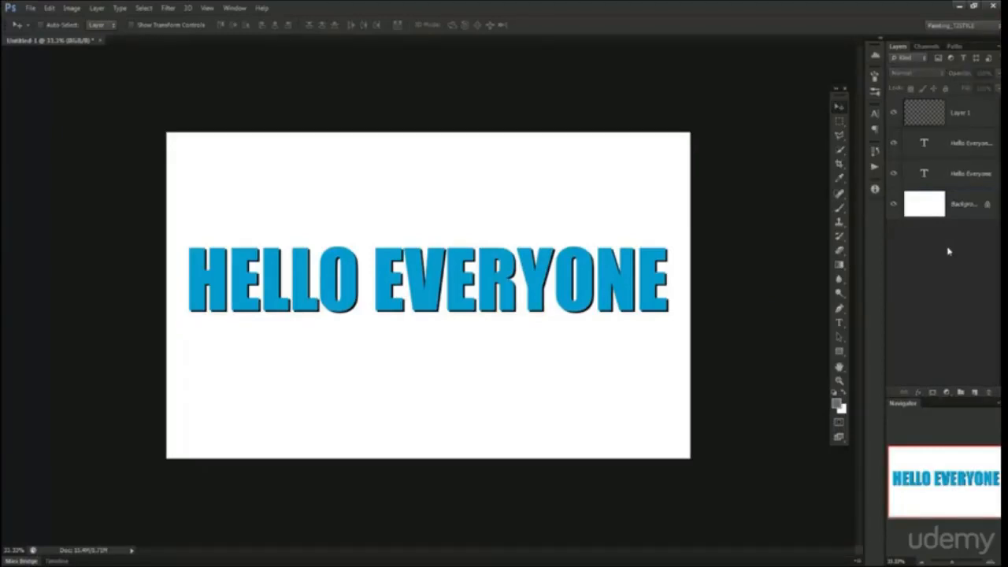
left_click(498, 564)
left_click(925, 148)
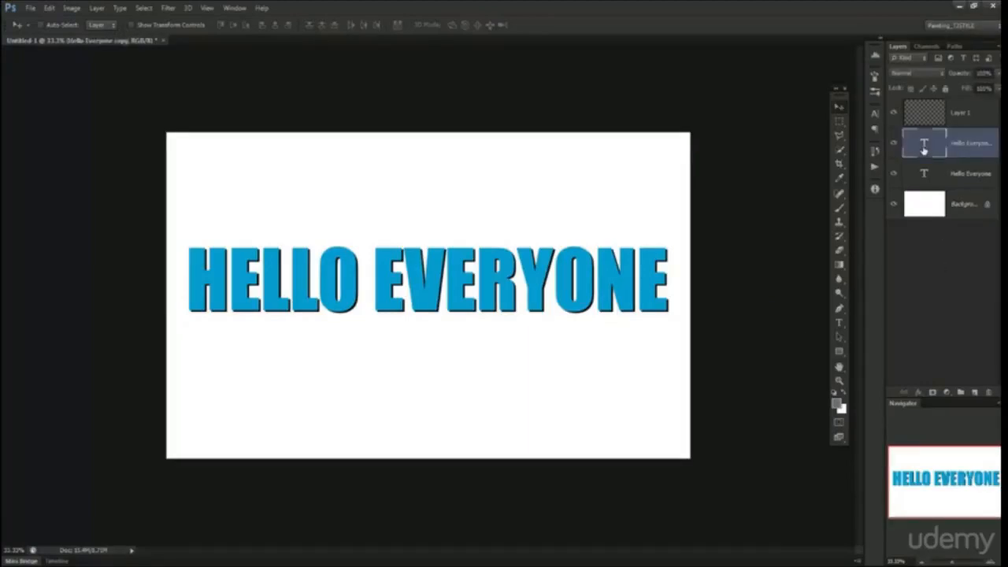
Step: Try the Typography and Essentials workspaces, and return to the Painting_TJSTYLE workspace
left_click(229, 9)
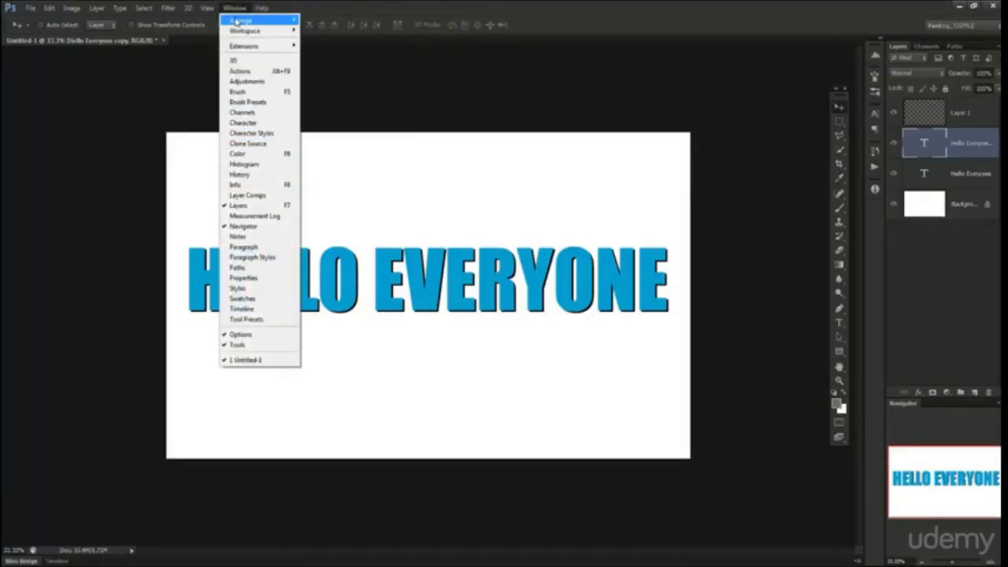
mouse_move(239, 21)
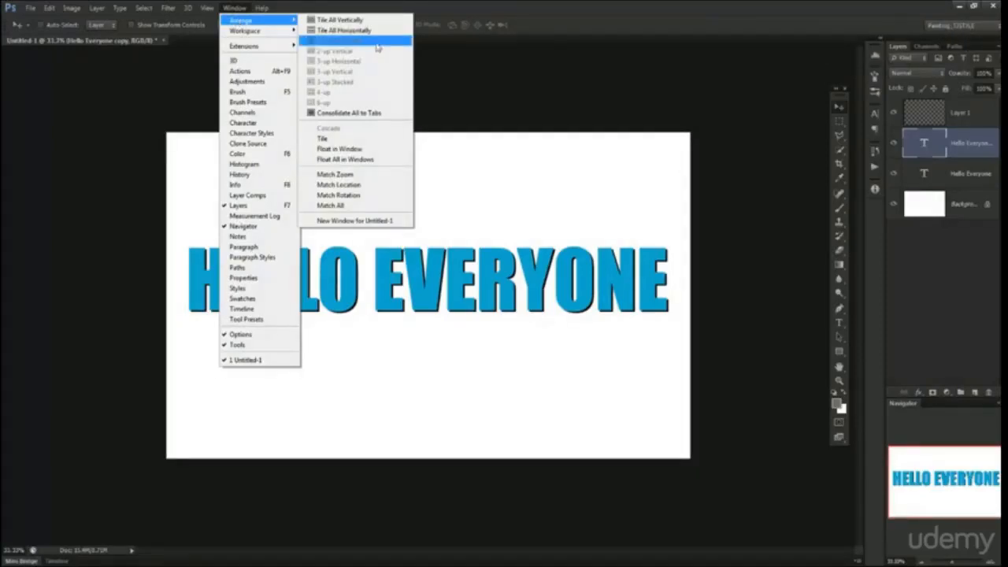
mouse_move(273, 31)
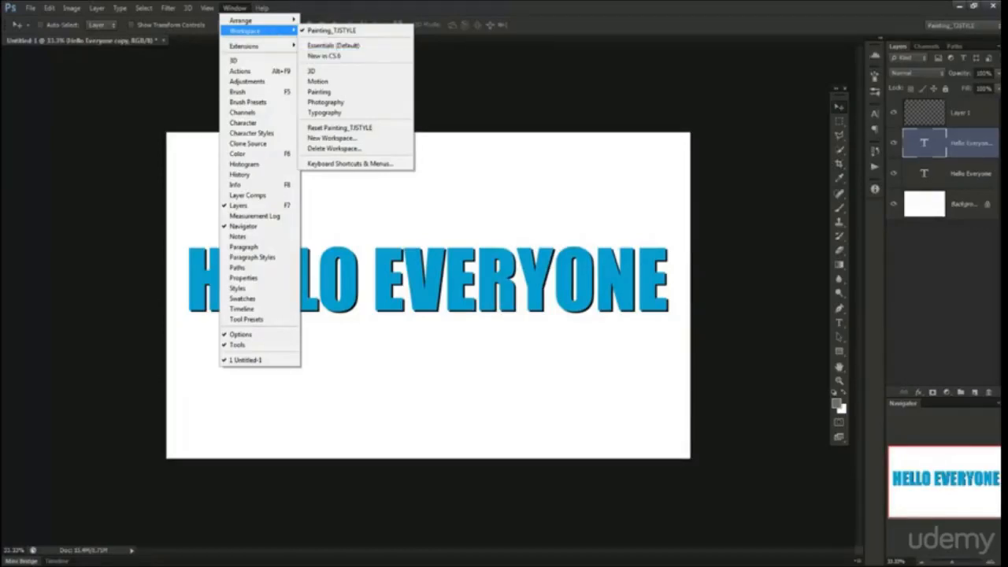
left_click(975, 32)
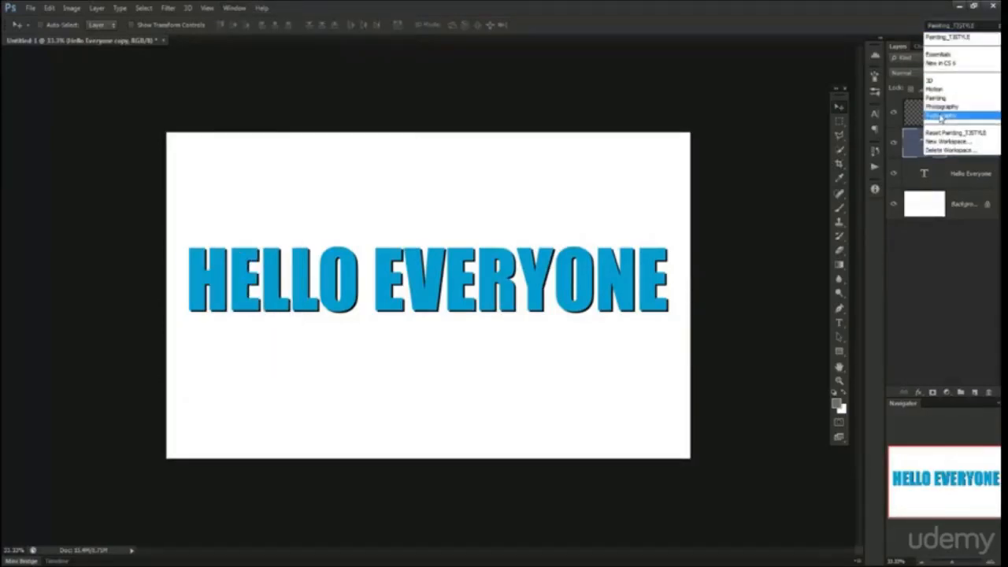
left_click(942, 118)
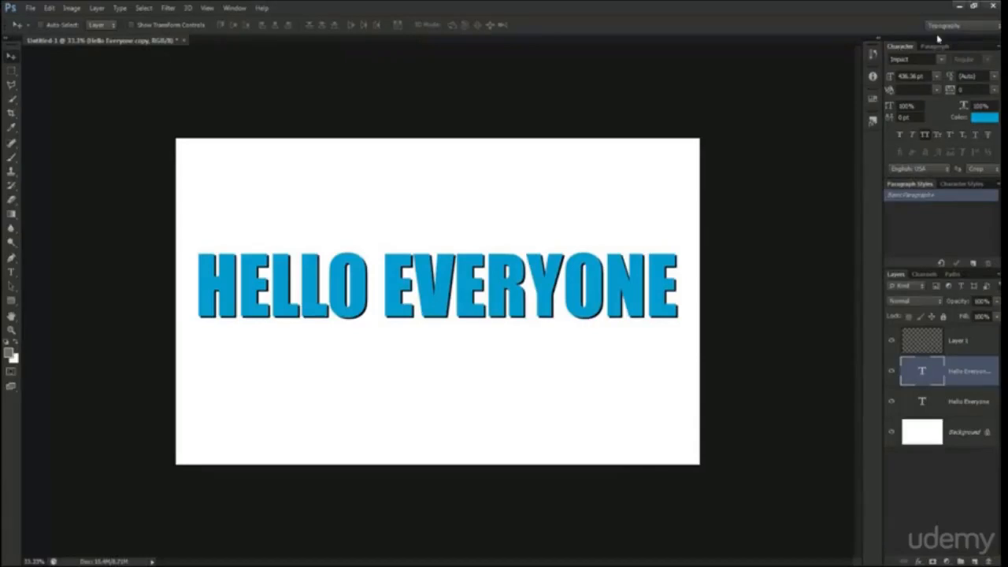
left_click(956, 28)
left_click(941, 59)
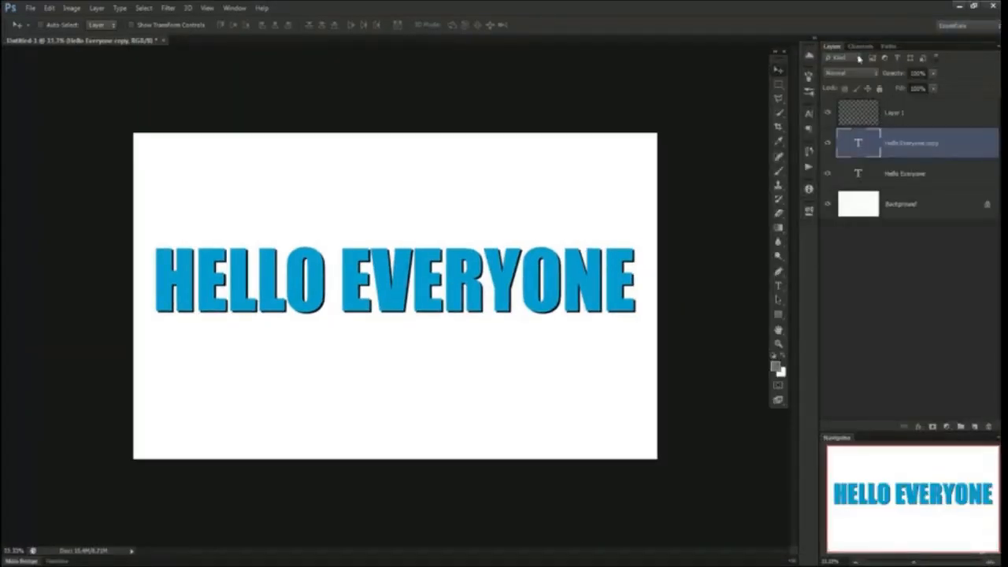
left_click(969, 29)
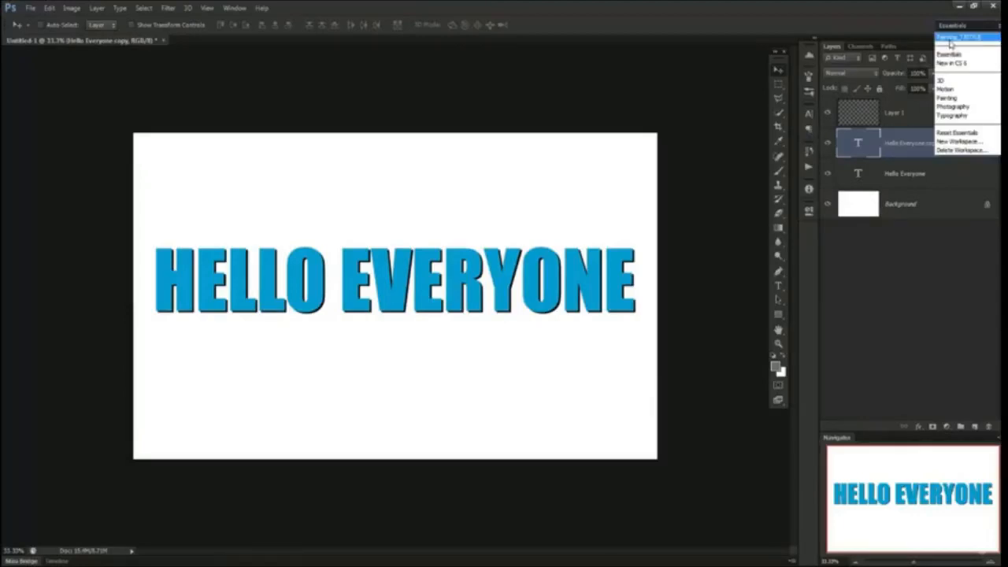
left_click(953, 38)
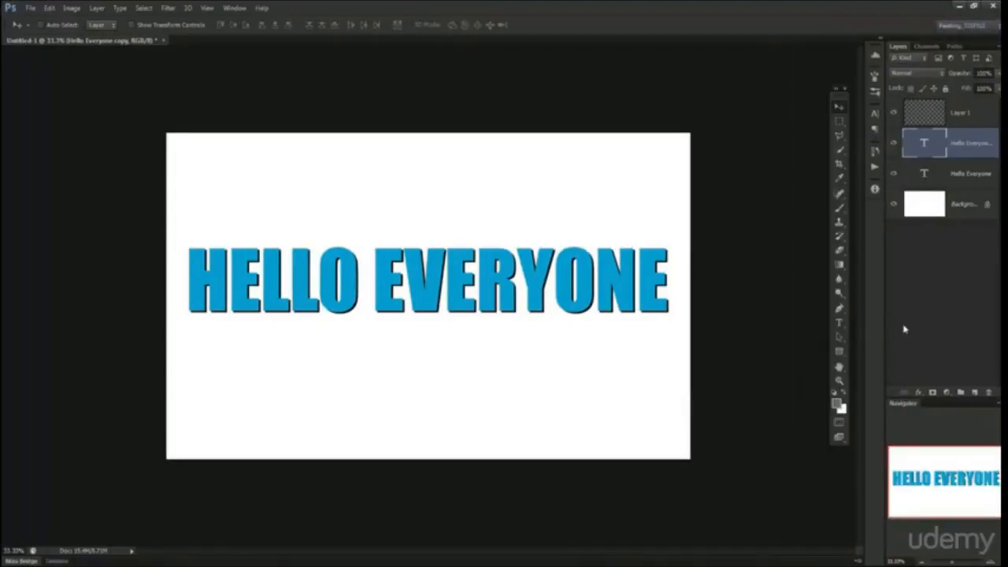
Step: Display the character formatting settings for the copied text and compare them with its paragraph settings
left_click(235, 7)
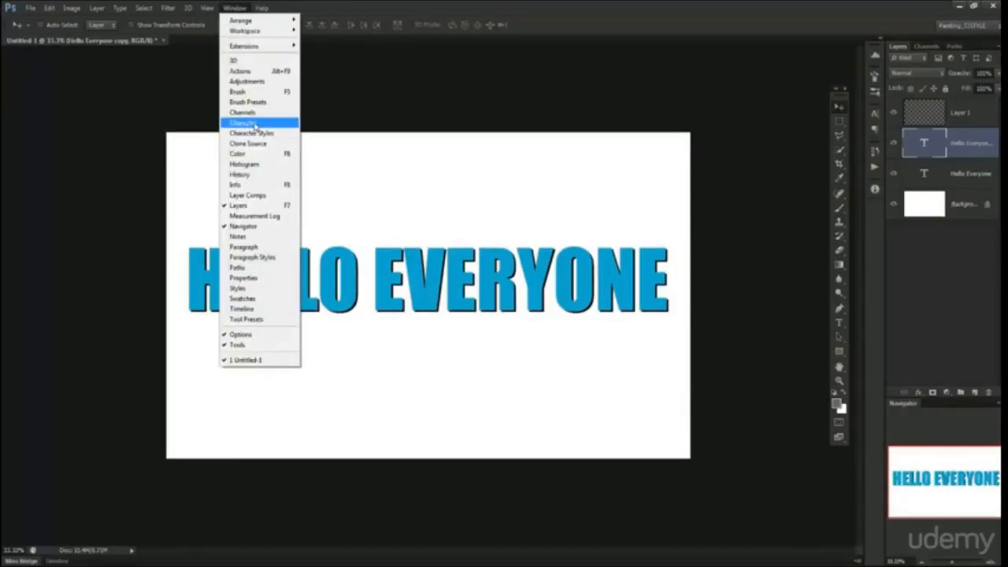
left_click(254, 124)
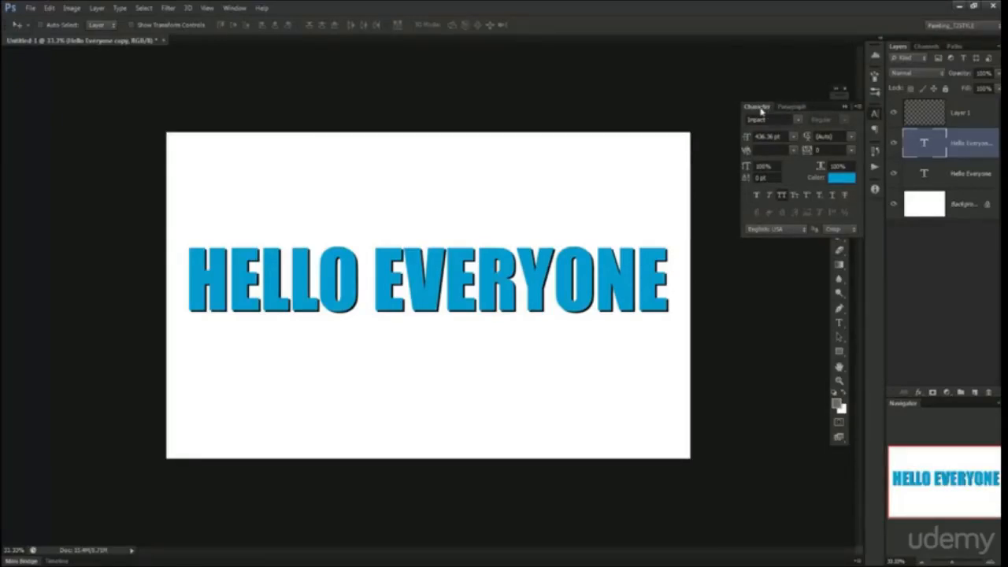
left_click(792, 107)
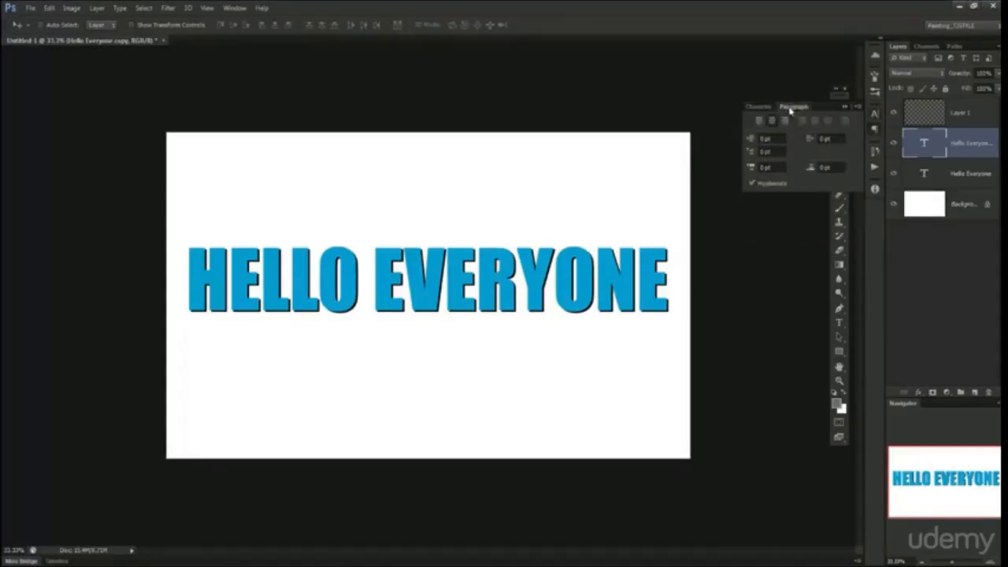
left_click(757, 107)
left_click(792, 107)
left_click(757, 107)
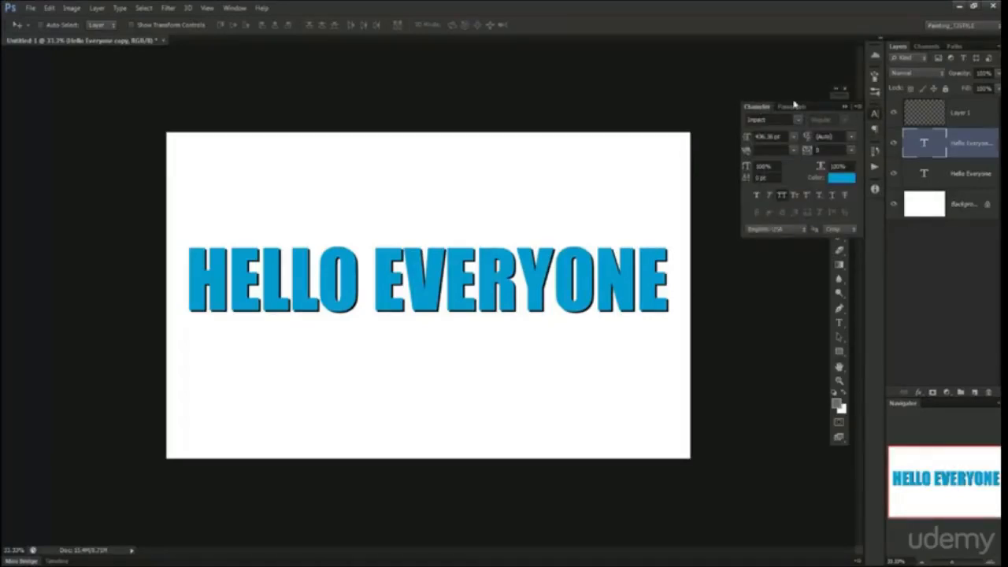
left_click(794, 107)
left_click(757, 107)
left_click(794, 107)
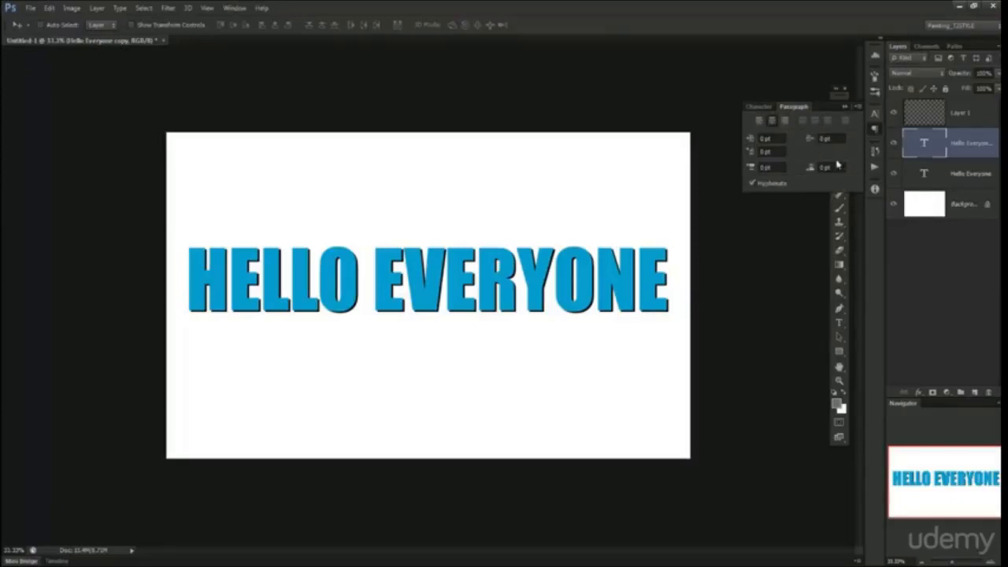
left_click(759, 107)
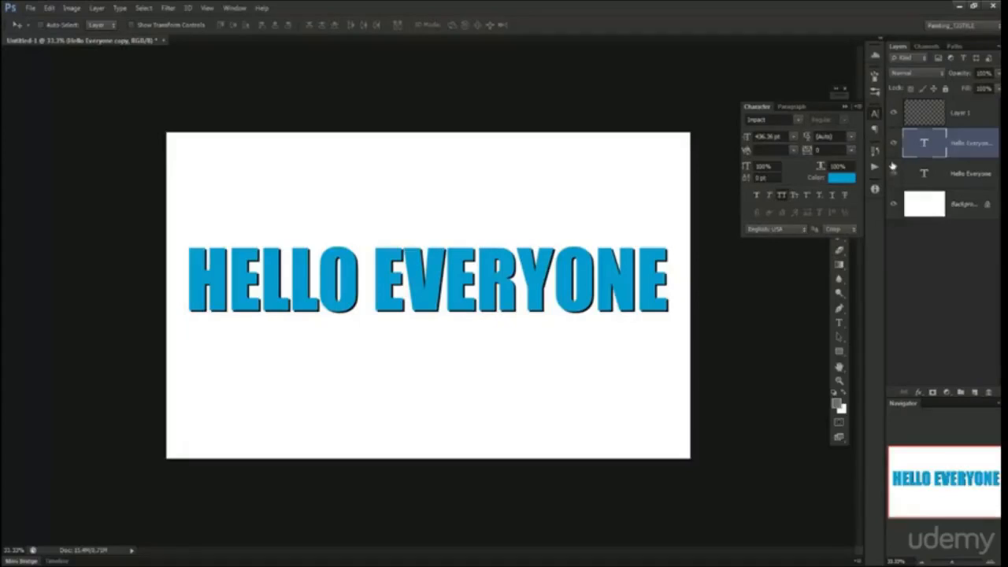
Step: Set the font size of the duplicated blue HELLO EVERYONE text to 500 pt
double_click(925, 143)
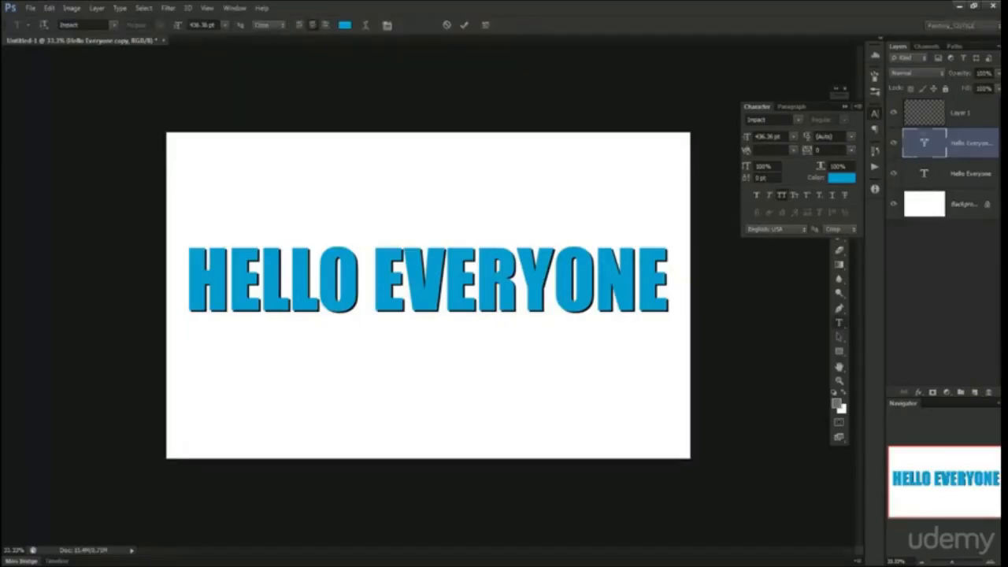
left_click(925, 143)
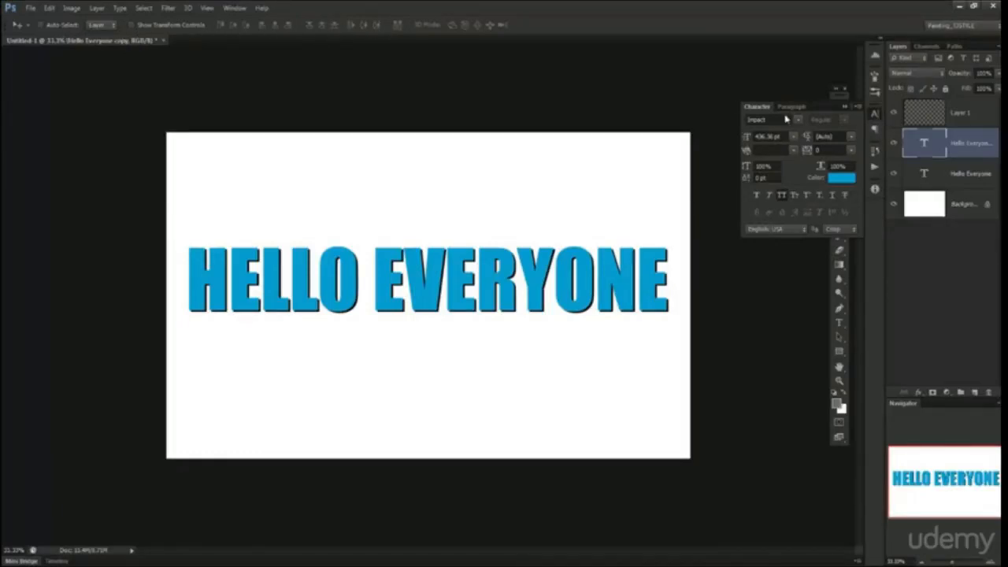
left_click_drag(785, 136, 753, 136)
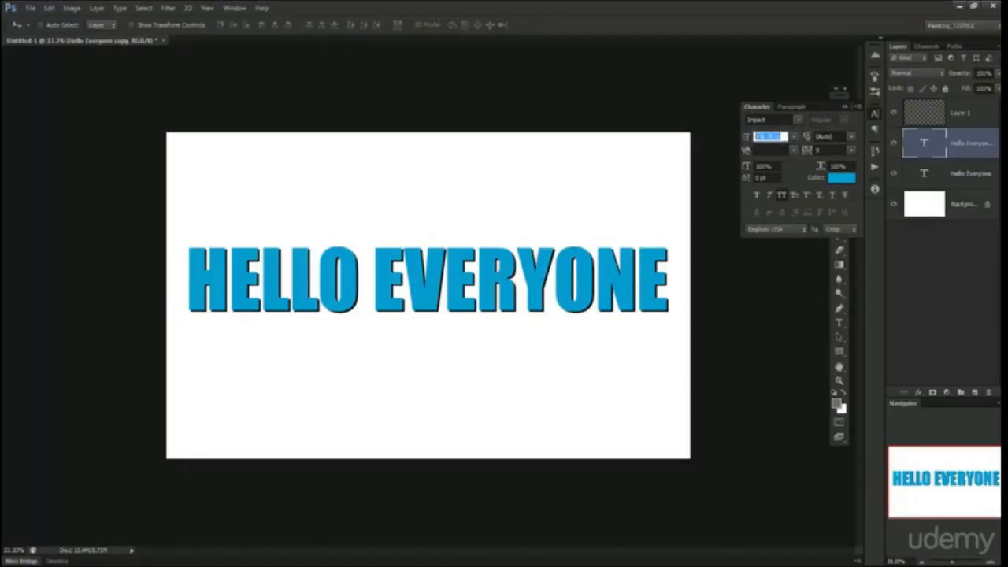
type("130")
key("Return")
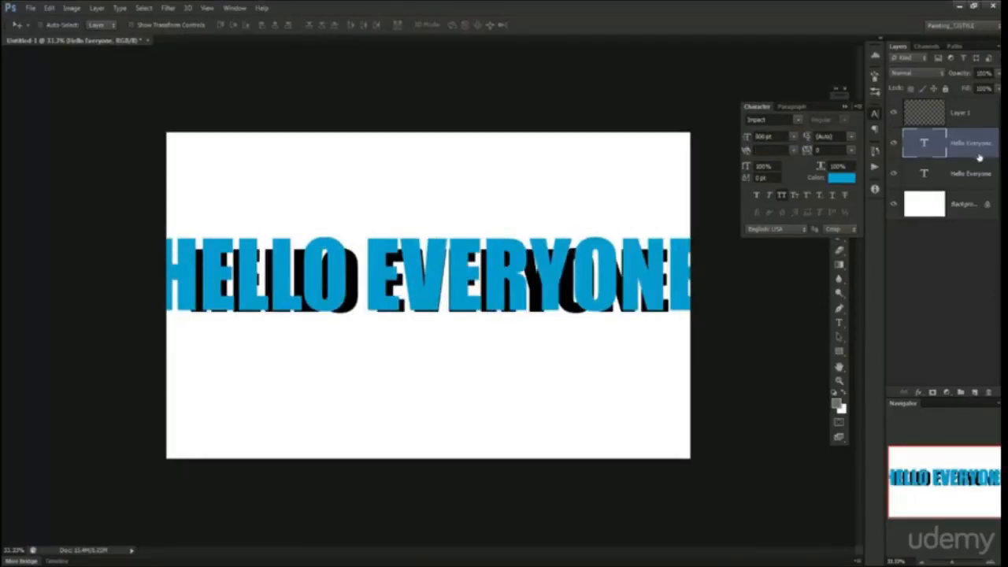
Step: Set the font size of the original black HELLO EVERYONE text beneath the copy to 500 pt
left_click(937, 171)
double_click(937, 171)
left_click_drag(782, 137, 734, 139)
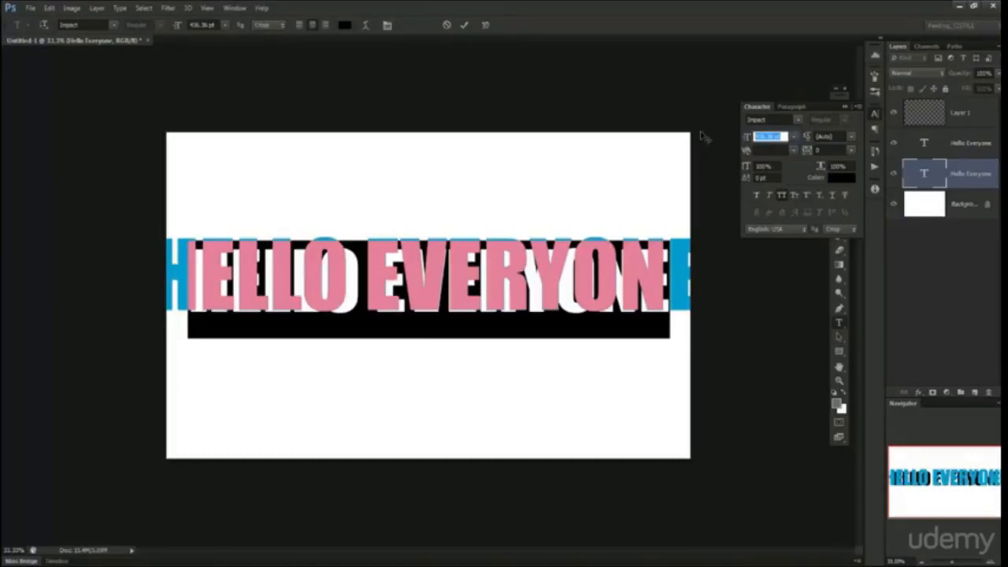
type("5400")
key("Return")
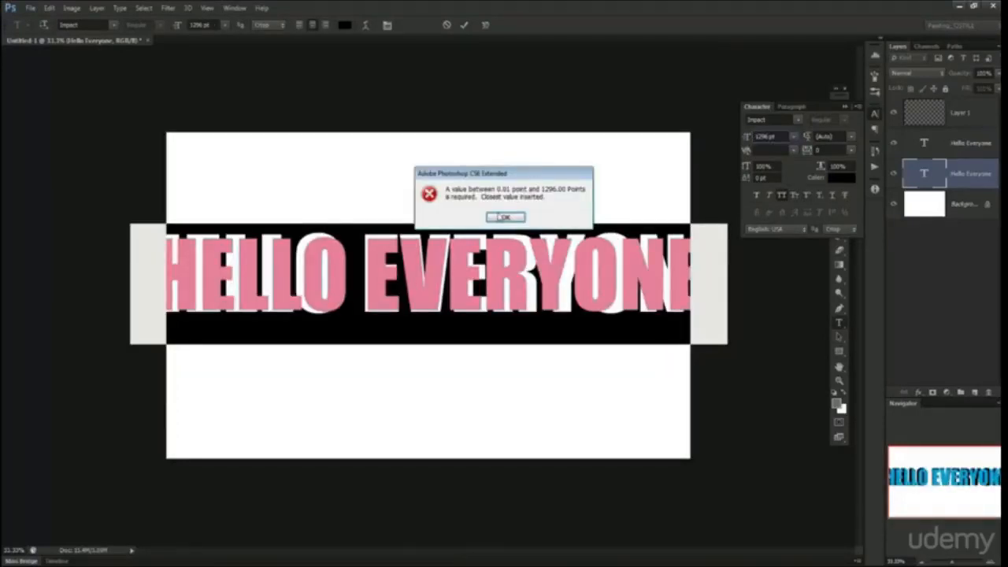
left_click(499, 217)
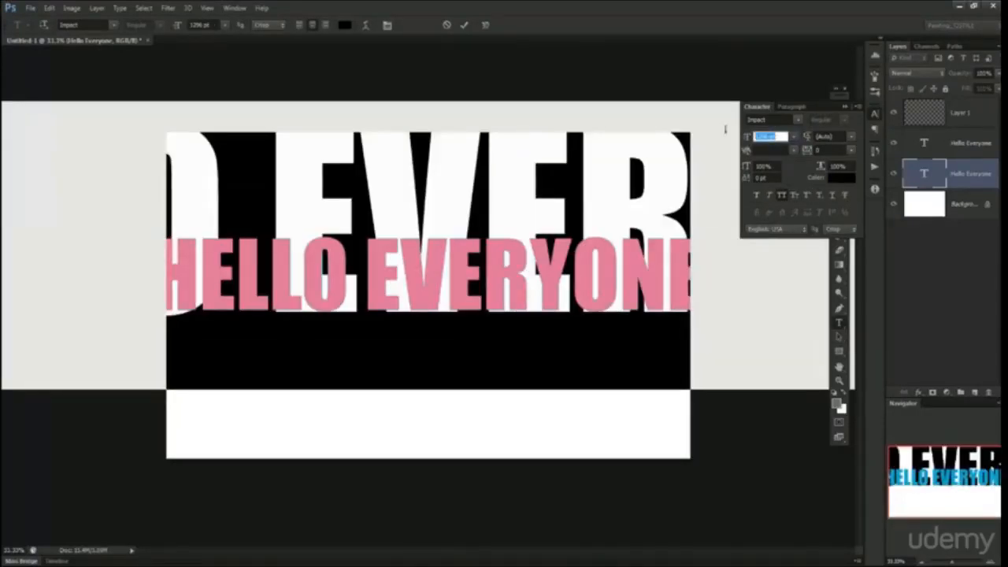
type("172")
key("Return")
left_click(940, 294)
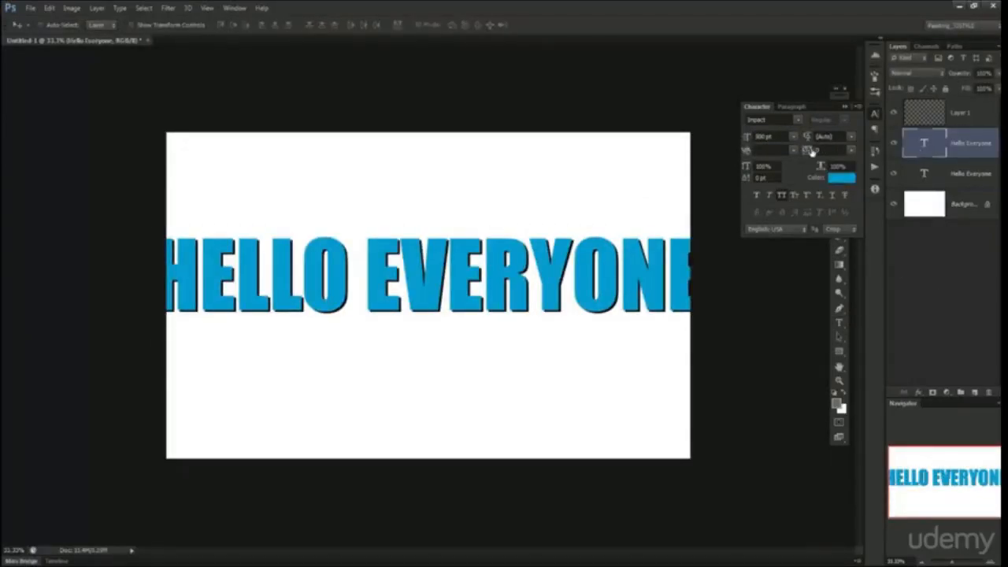
Step: Try a vertical and horizontal scale of 120% on the blue text copy, and undo both scale changes
left_click(775, 165)
left_click(843, 166)
left_click(777, 166)
double_click(777, 166)
type("8")
type("20")
key("Tab")
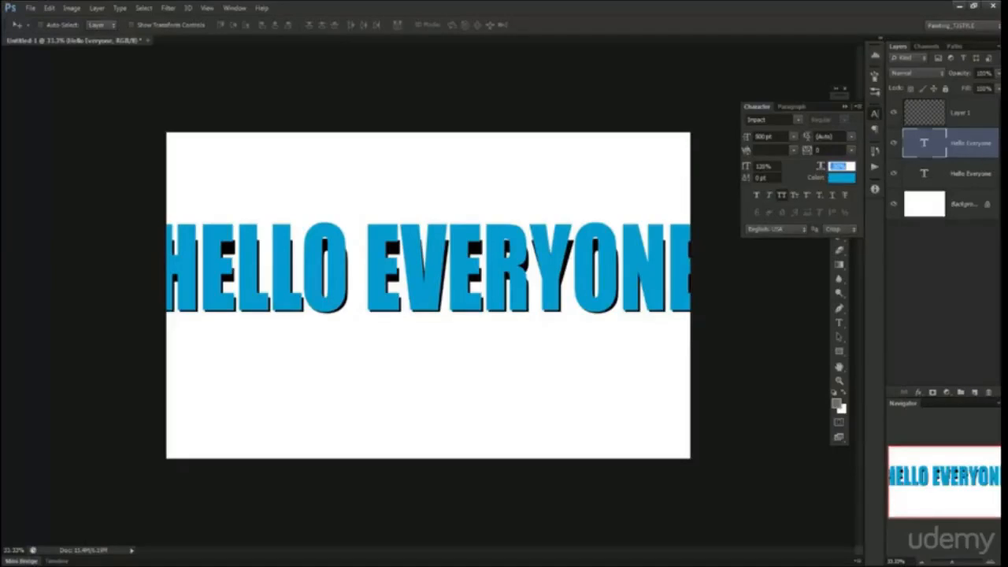
type("120")
key("Return")
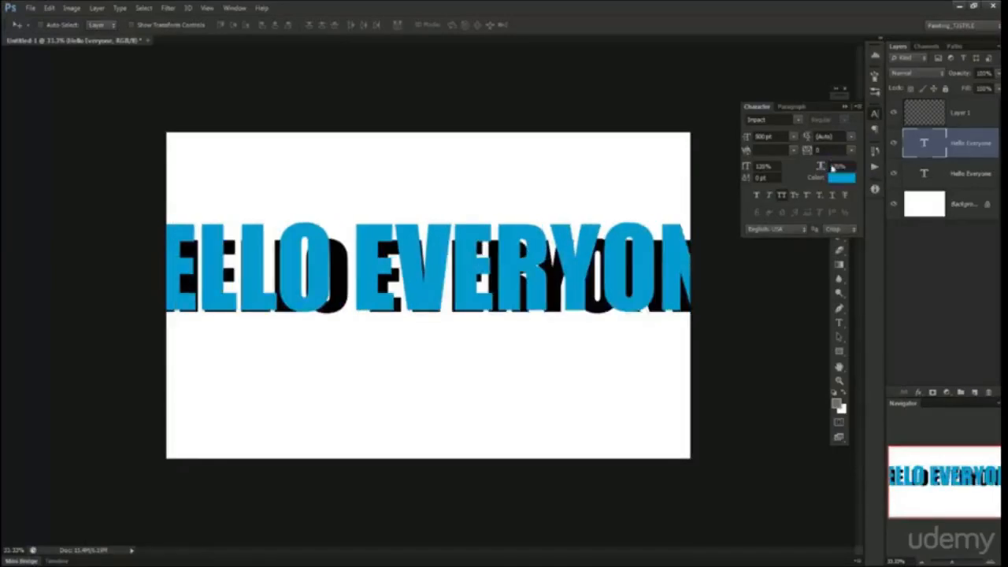
key("ctrl+alt+z")
key("ctrl+alt+z")
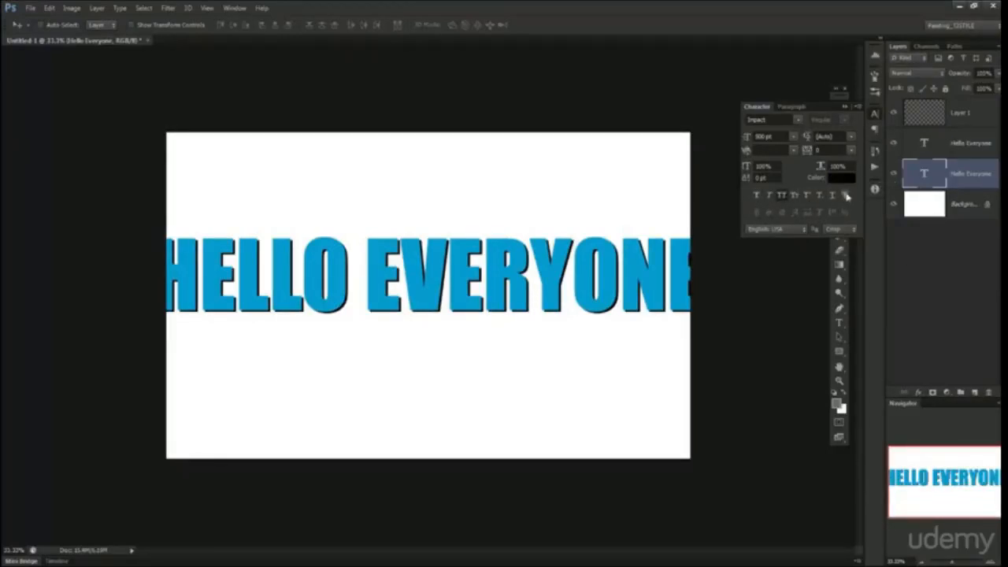
Step: Try the original black text without All Caps, temporarily hiding the blue copy to view it, and turn All Caps back on
left_click(784, 196)
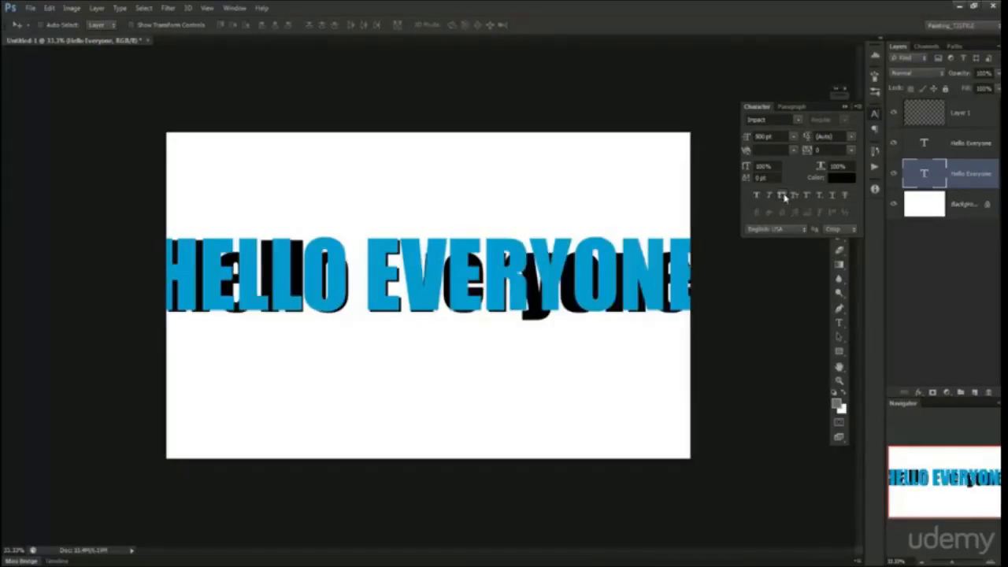
left_click(894, 143)
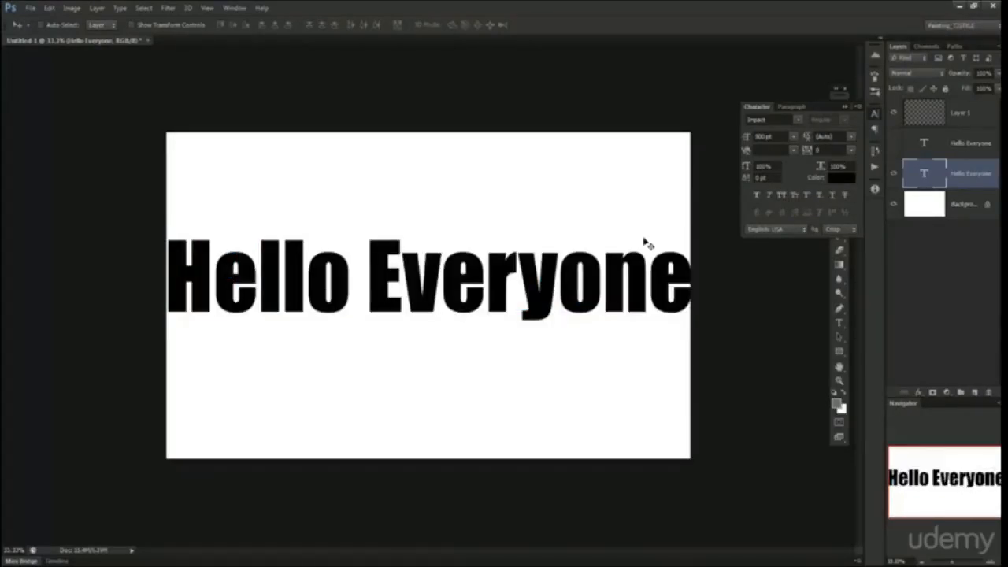
key("ctrl+minus")
key("ctrl+plus")
left_click(894, 144)
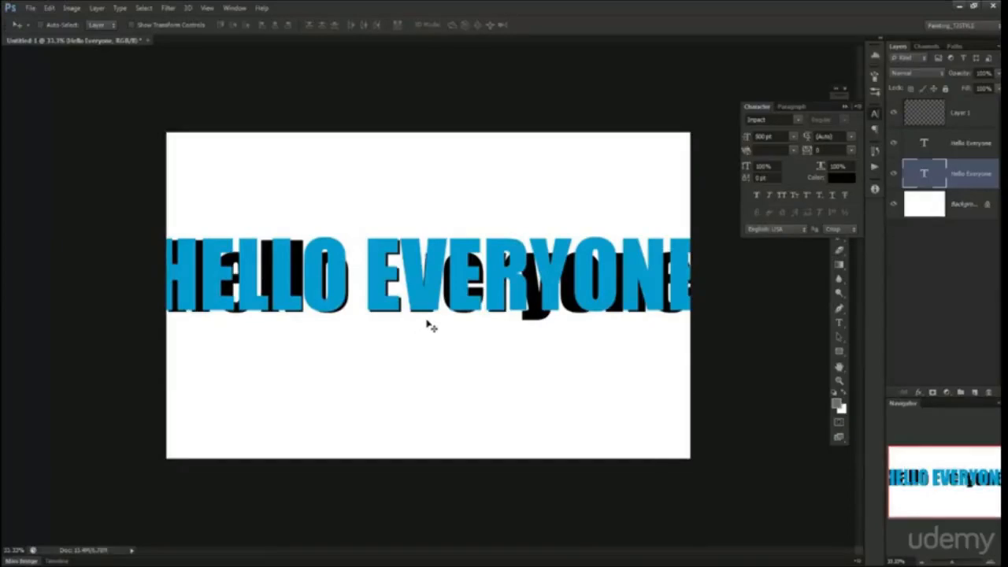
left_click(787, 198)
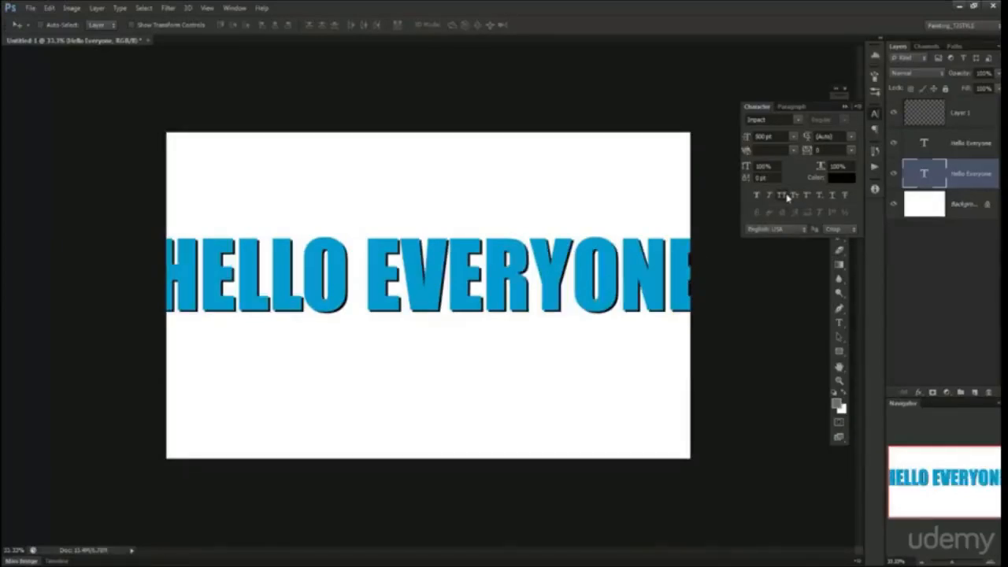